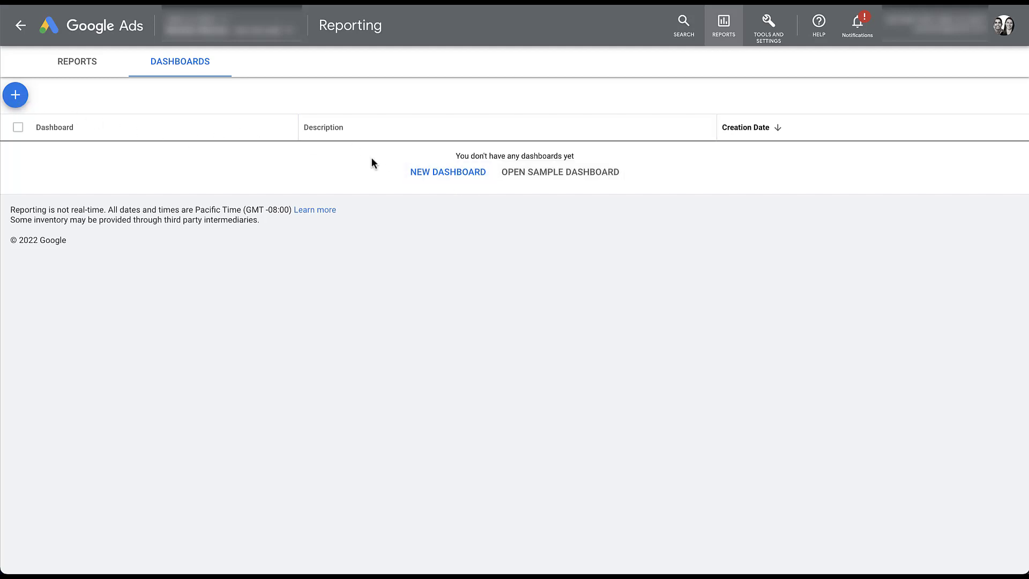
Open the sample dashboard and save a copy named Starter Dashboard.
left_click(586, 182)
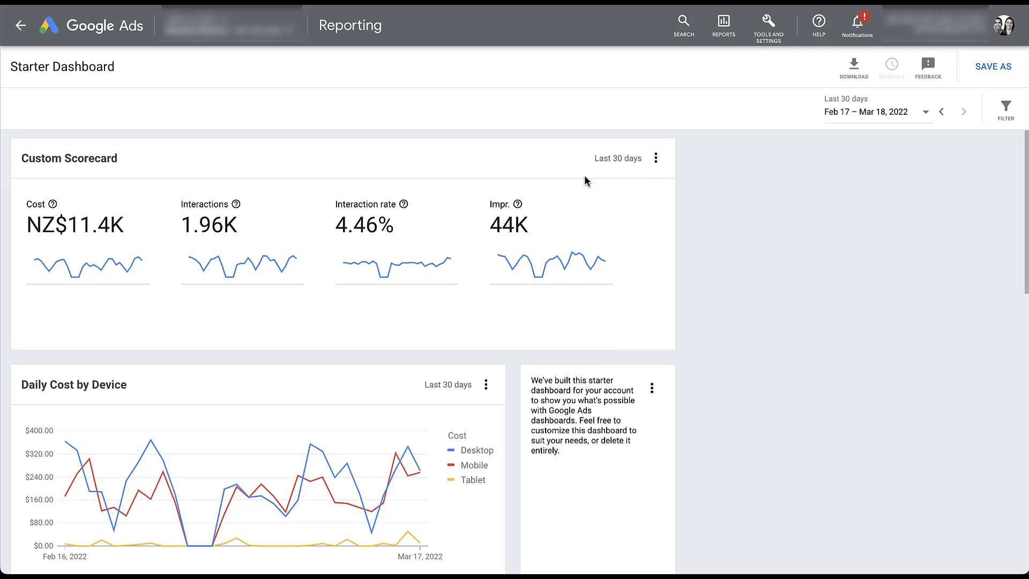
scroll(585, 181, "down", 10)
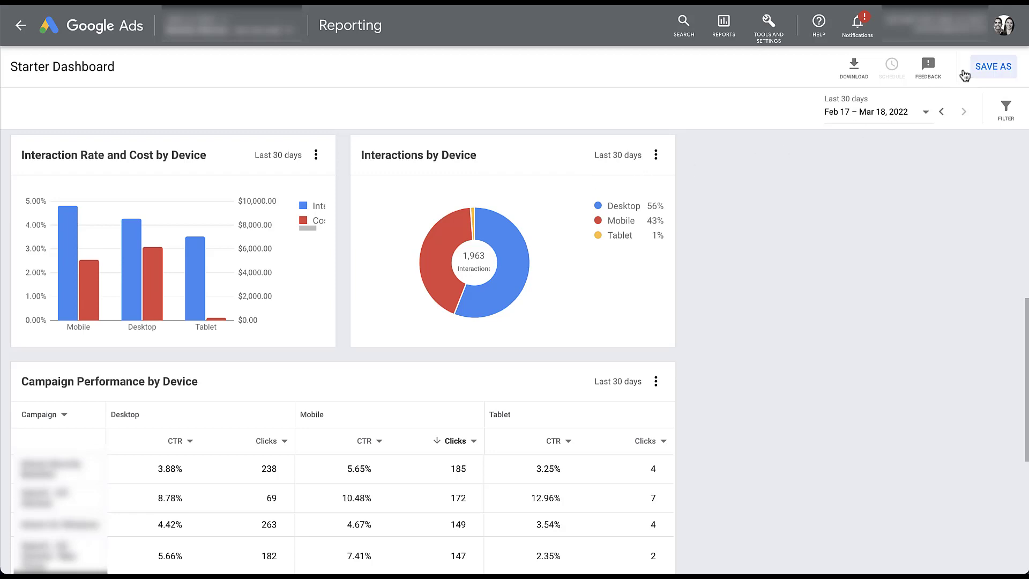
left_click(985, 70)
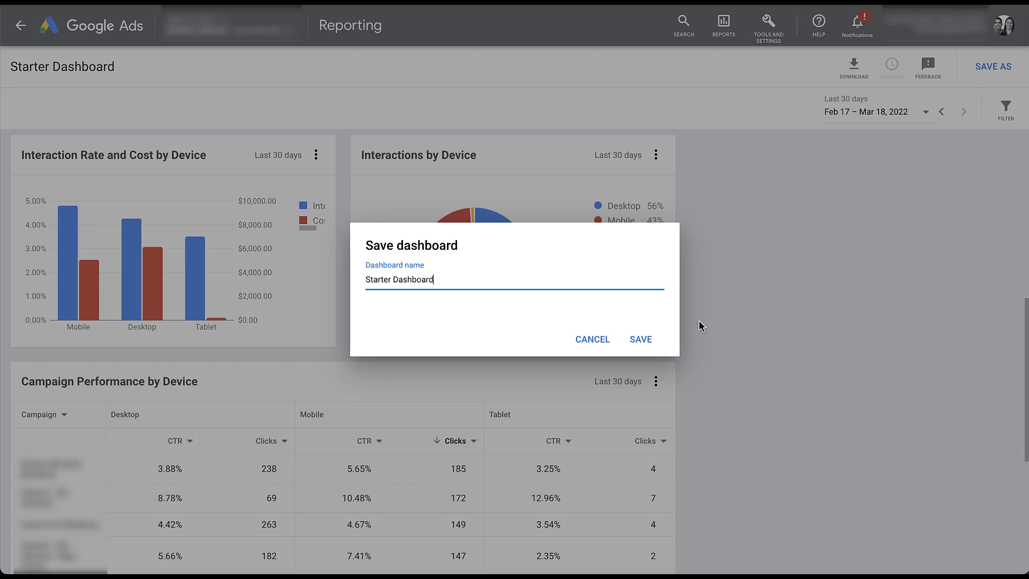
left_click(647, 343)
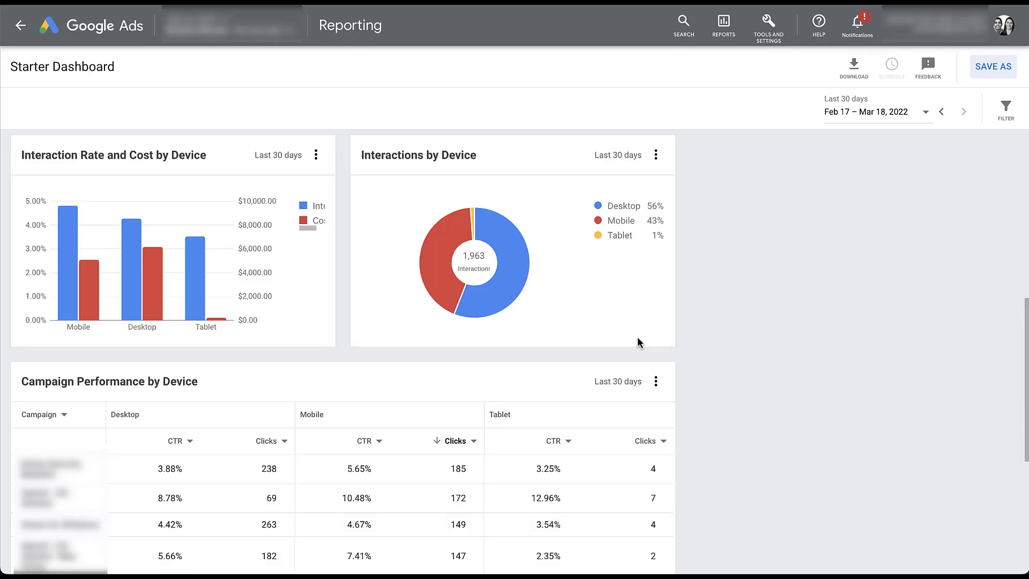
Put the saved Starter Dashboard into edit mode.
scroll(638, 343, "up", 4)
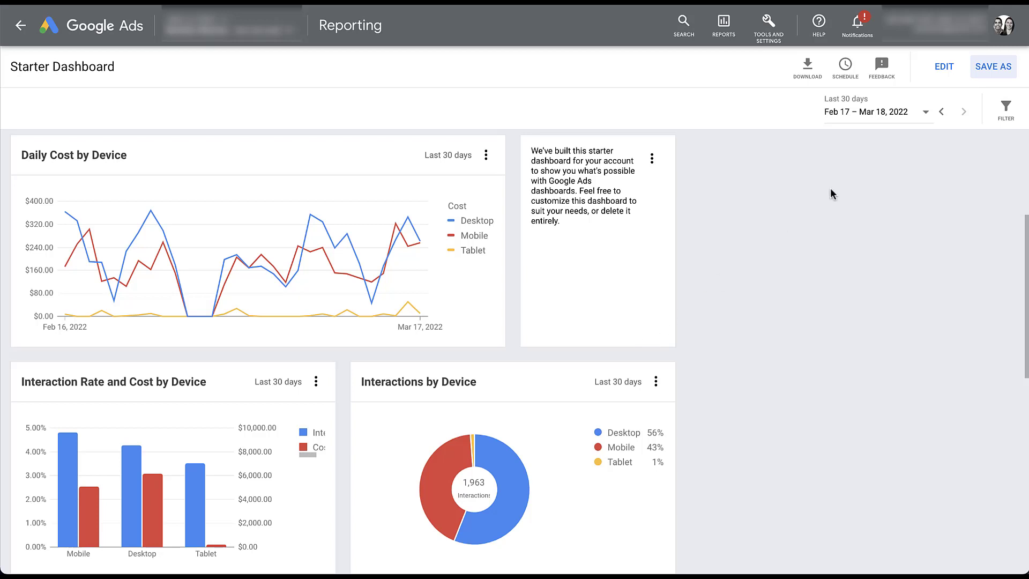
left_click(940, 79)
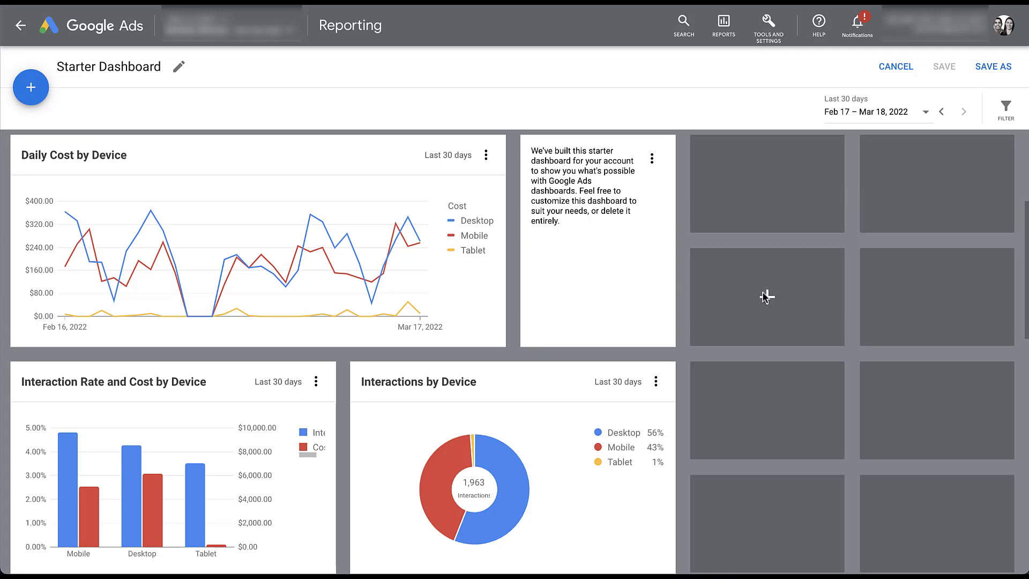
left_click(767, 185)
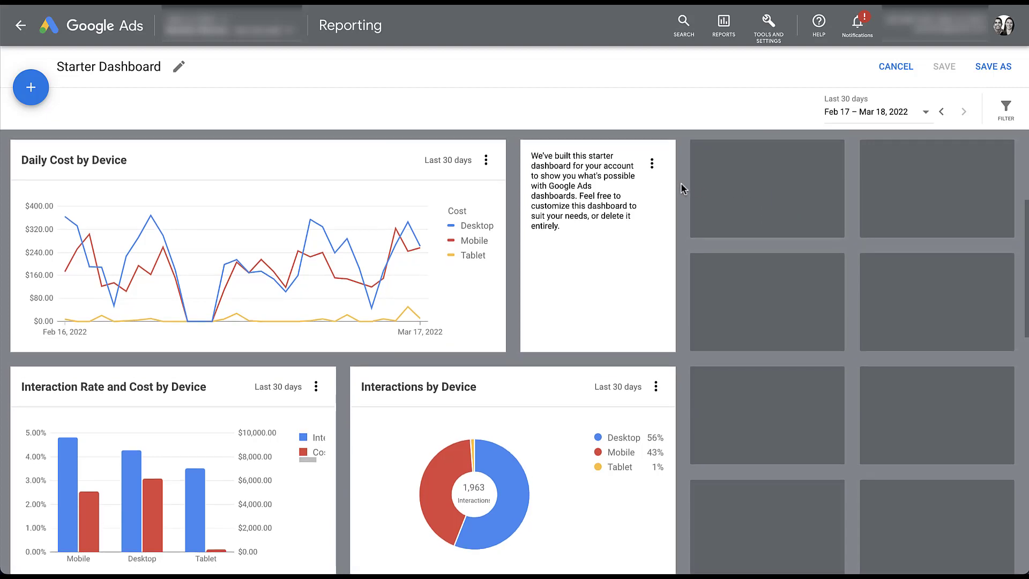
scroll(680, 188, "up", 4)
scroll(682, 187, "up", 1)
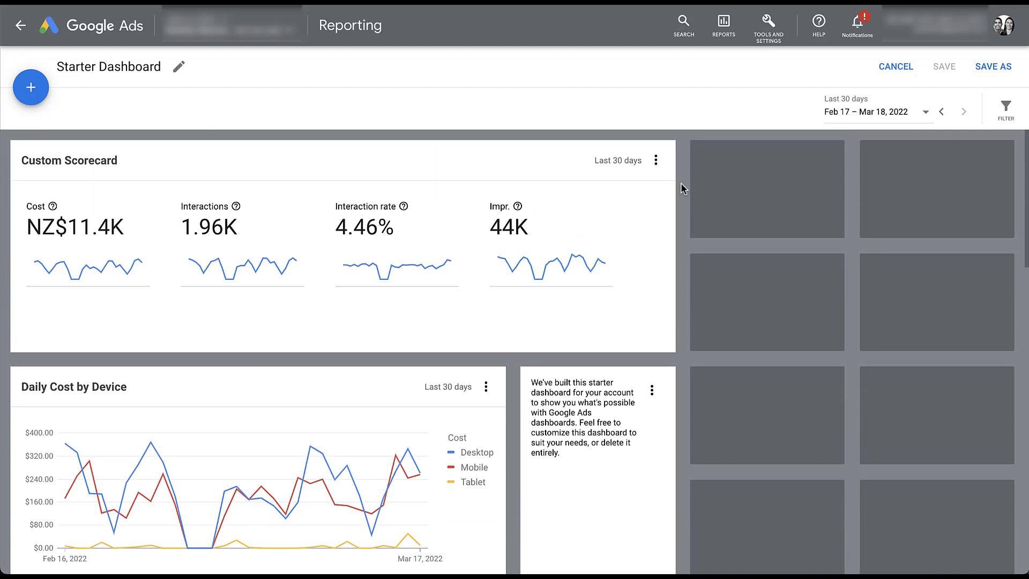
left_click(582, 426)
left_click(763, 202)
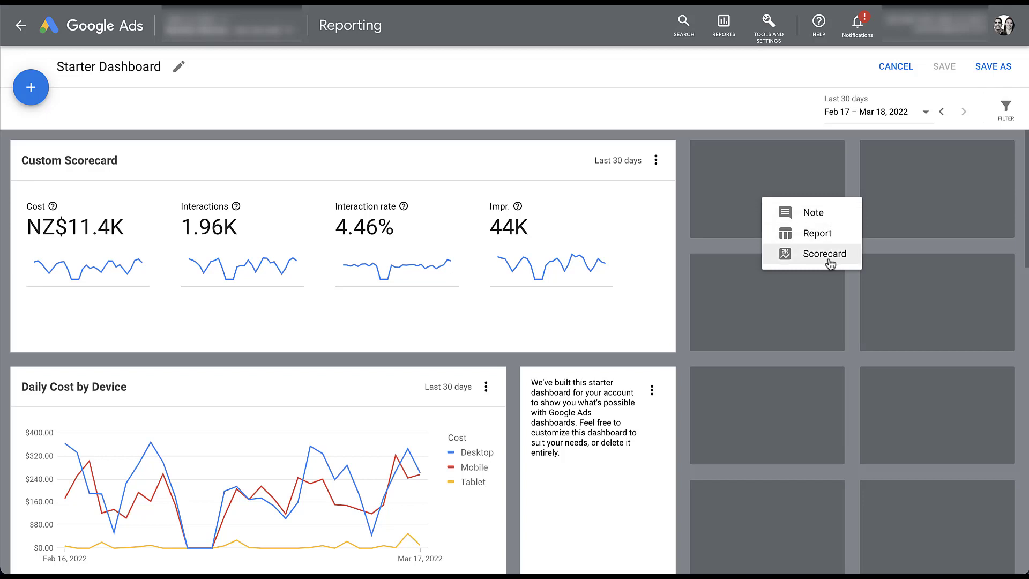
left_click(682, 207)
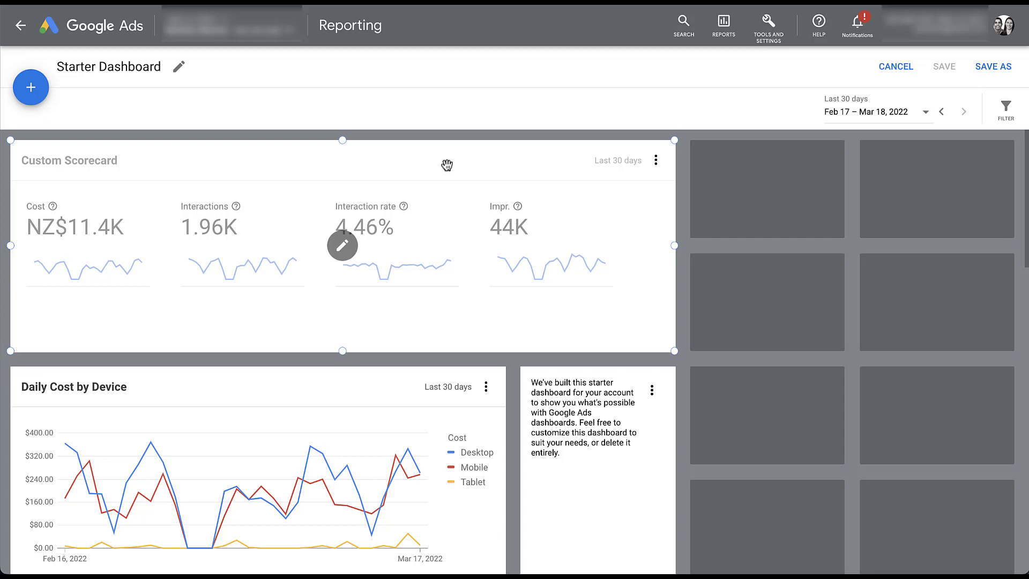
Move the Custom Scorecard card to the last four grid columns and bring it back to the first four.
left_click_drag(447, 164, 747, 165)
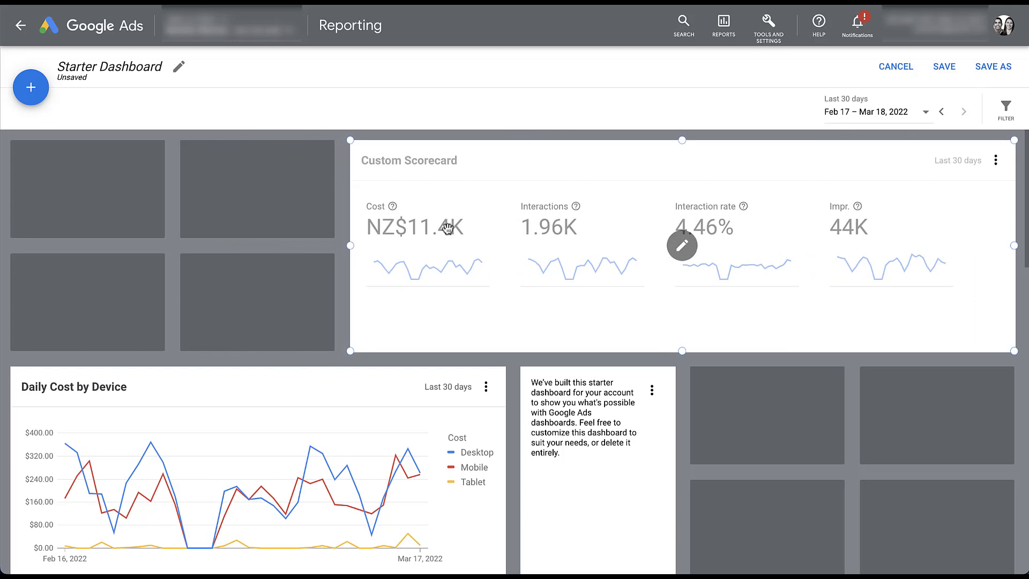
left_click_drag(350, 246, 25, 246)
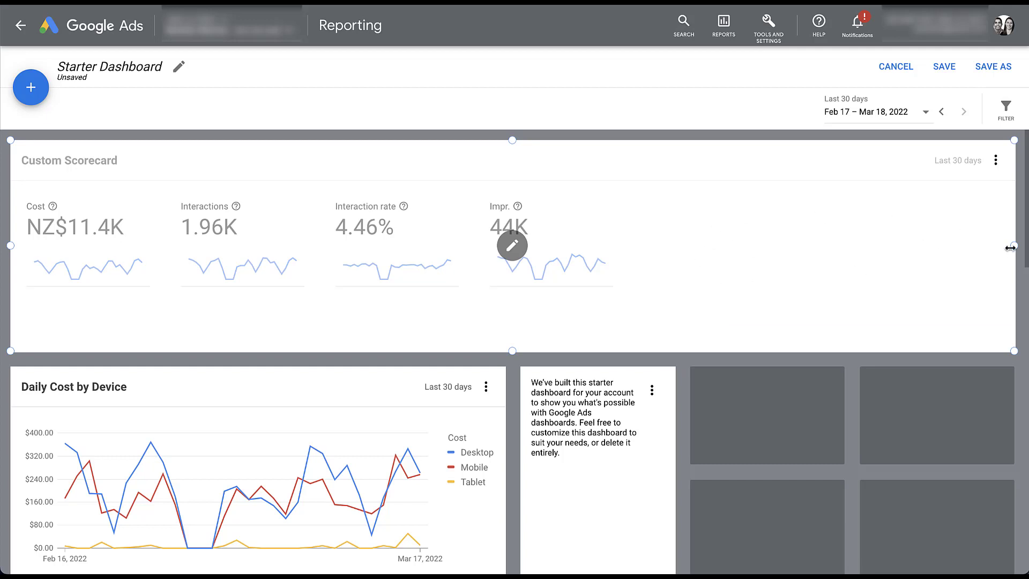
left_click_drag(1013, 245, 674, 253)
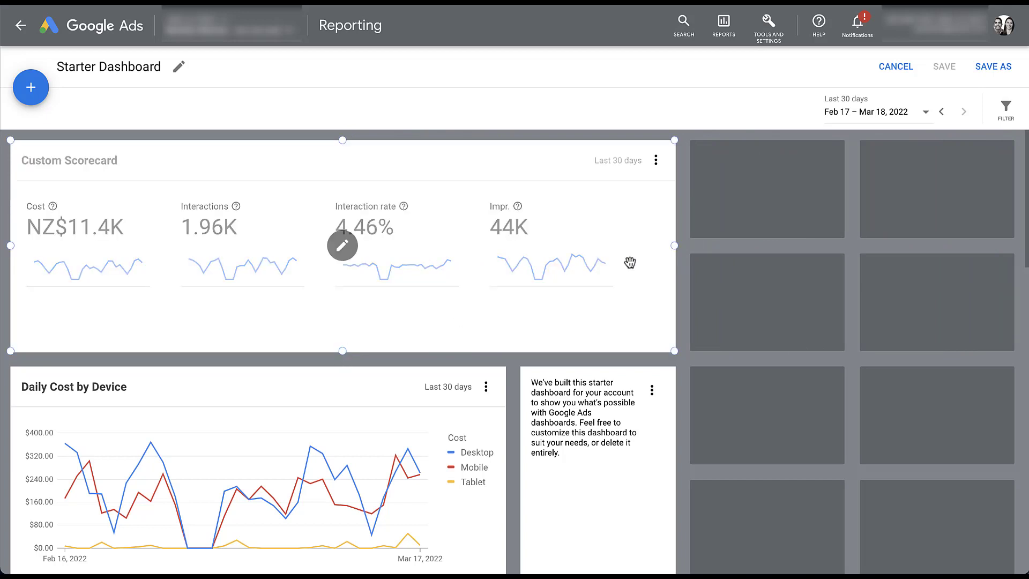
Shrink the Custom Scorecard card to two grid columns and widen it across all six columns.
left_click_drag(673, 245, 342, 239)
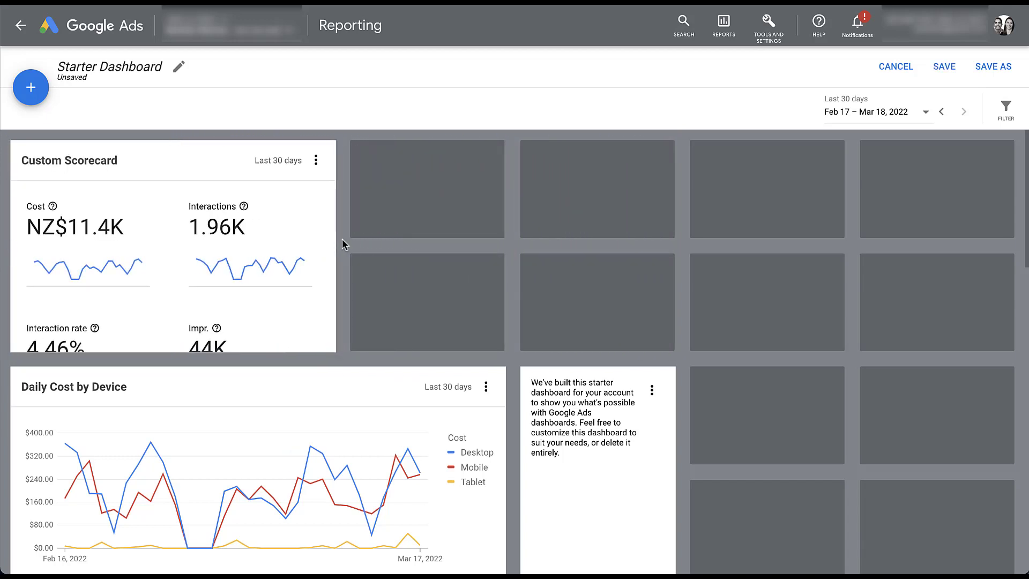
scroll(263, 261, "down", 1)
scroll(263, 261, "up", 1)
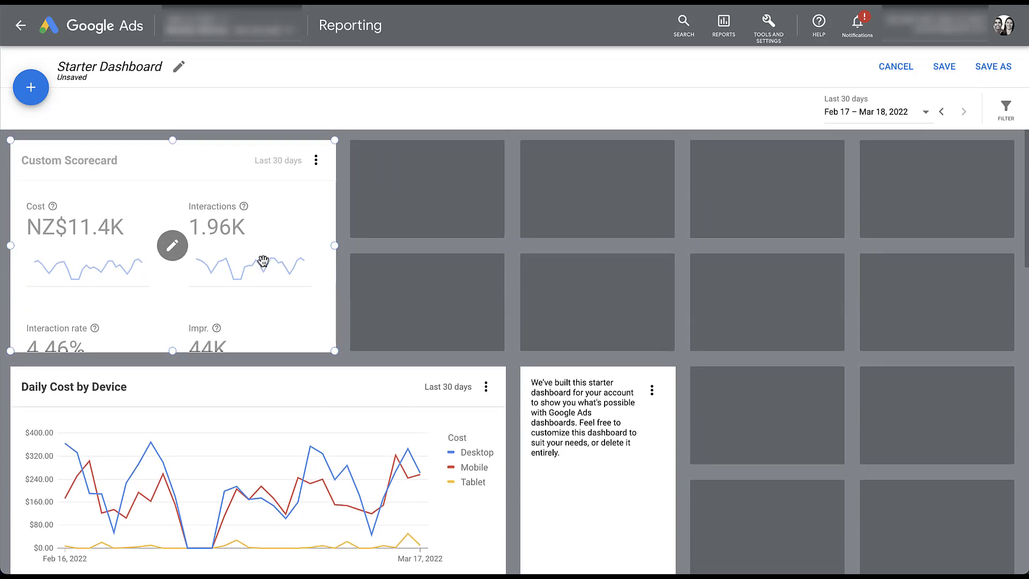
left_click_drag(333, 245, 1018, 245)
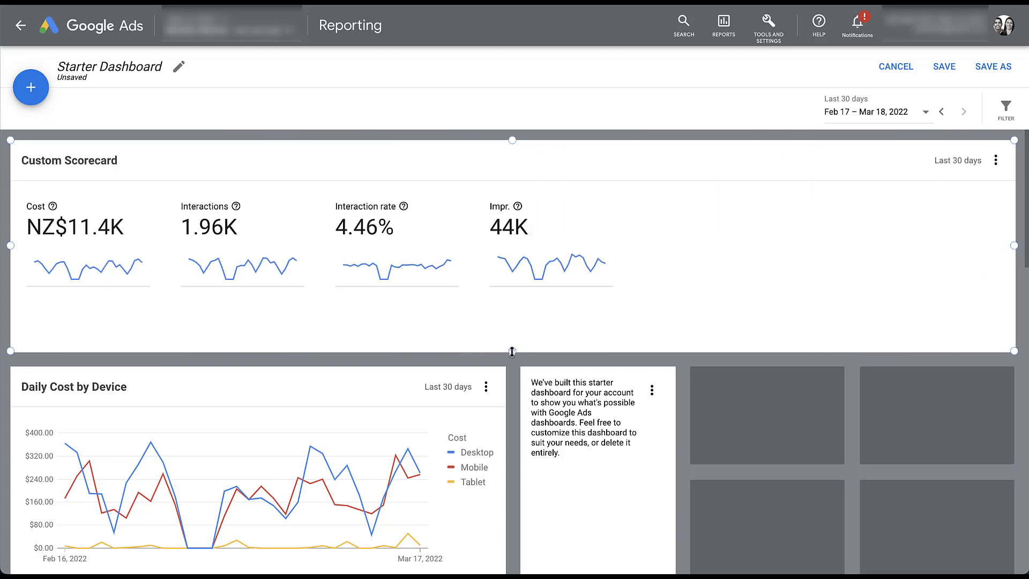
Shorten the Custom Scorecard card to one grid row and restore it to two rows by four columns.
left_click_drag(513, 352, 505, 237)
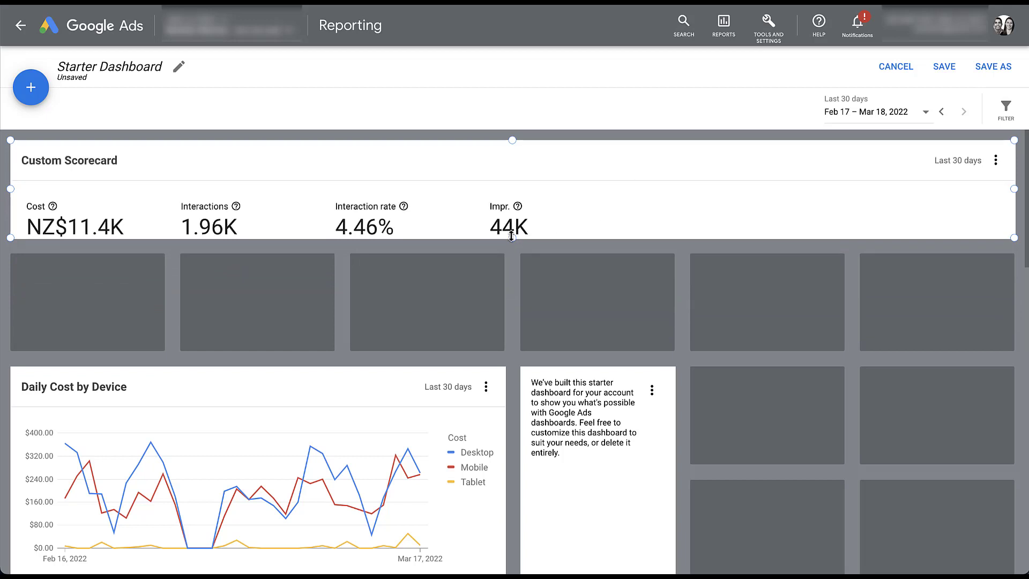
left_click_drag(512, 238, 512, 350)
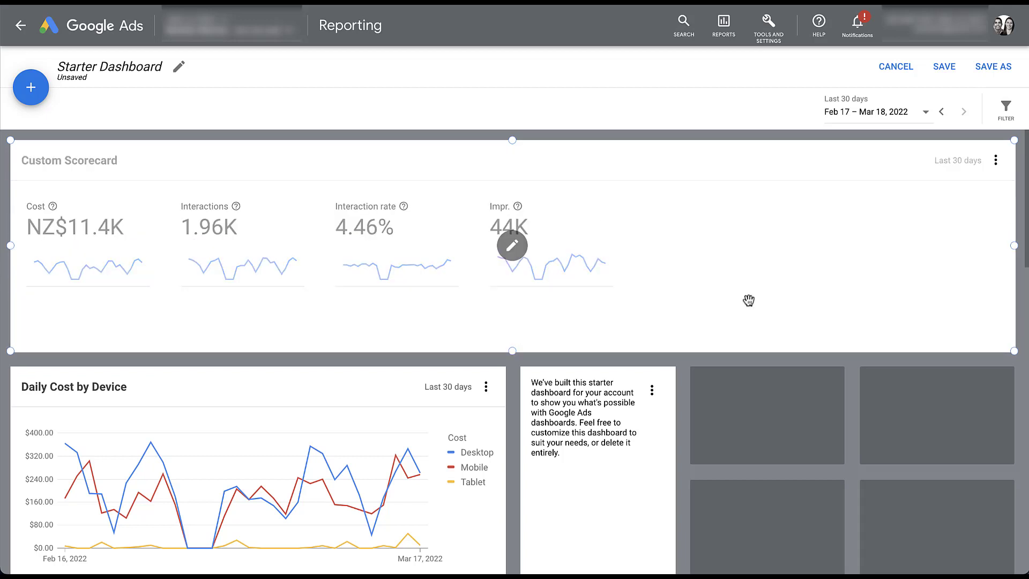
left_click_drag(1013, 245, 675, 262)
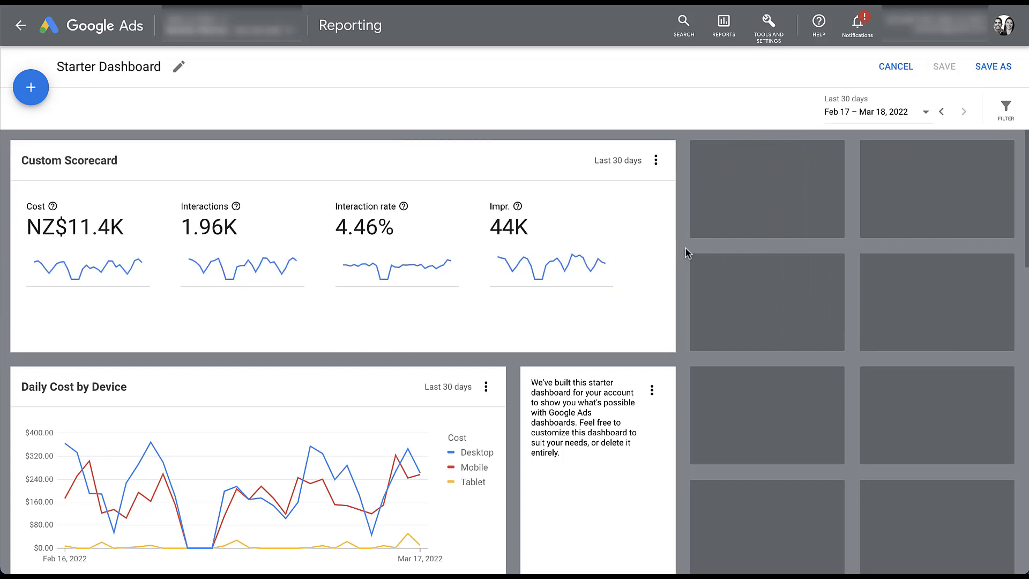
Move the starter dashboard note beside the Custom Scorecard and return it to its place beside Daily Cost by Device.
mouse_move(620, 372)
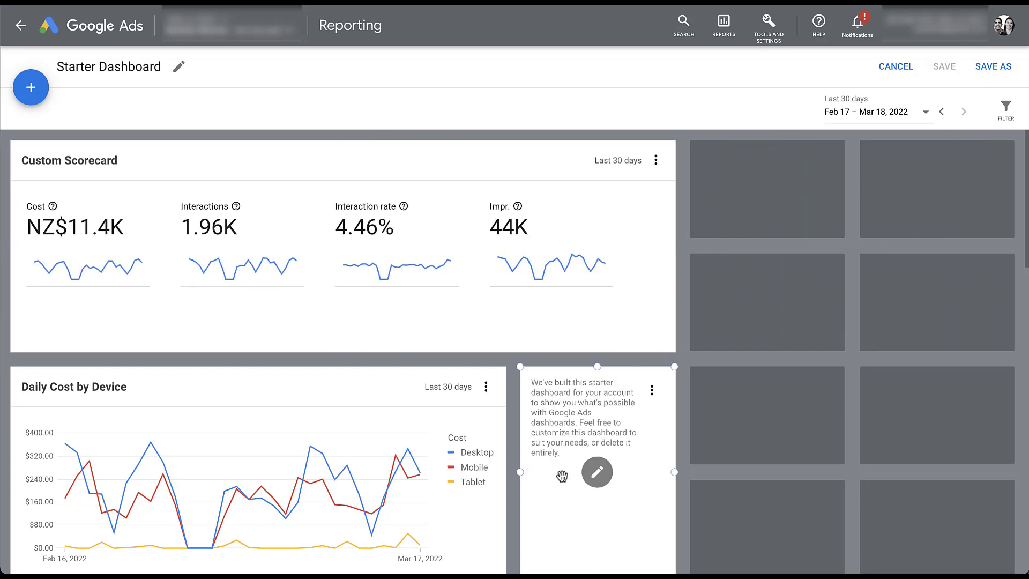
left_click_drag(562, 476, 730, 252)
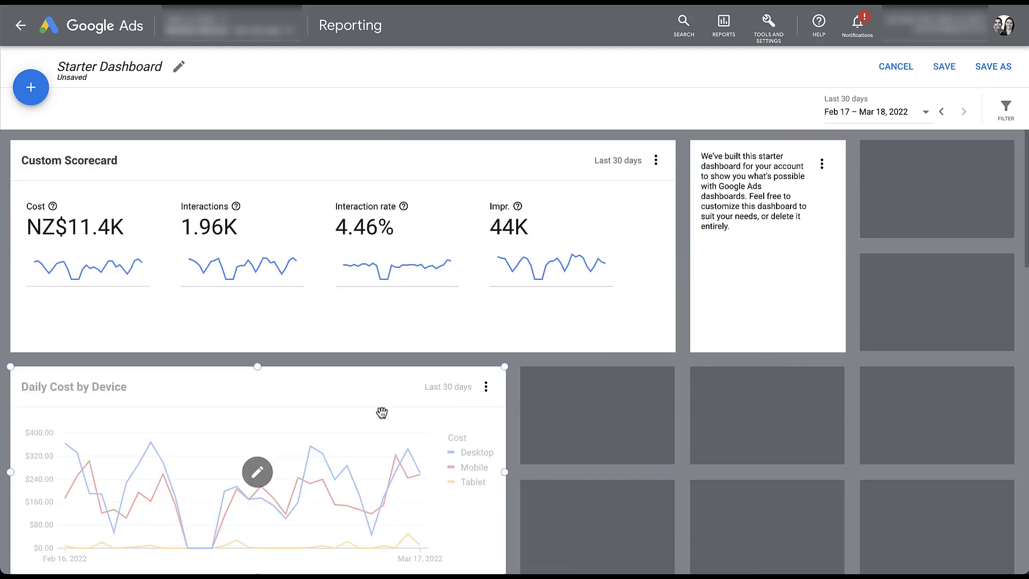
left_click_drag(381, 413, 423, 393)
left_click_drag(780, 214, 611, 441)
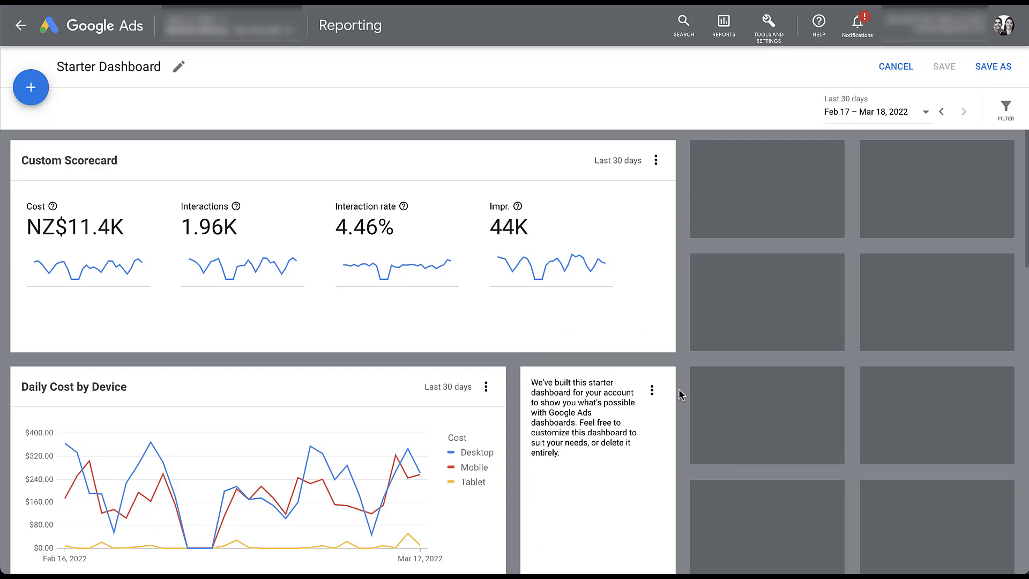
Add a note card with the text "This is a placeholder note." to the dashboard.
mouse_move(643, 402)
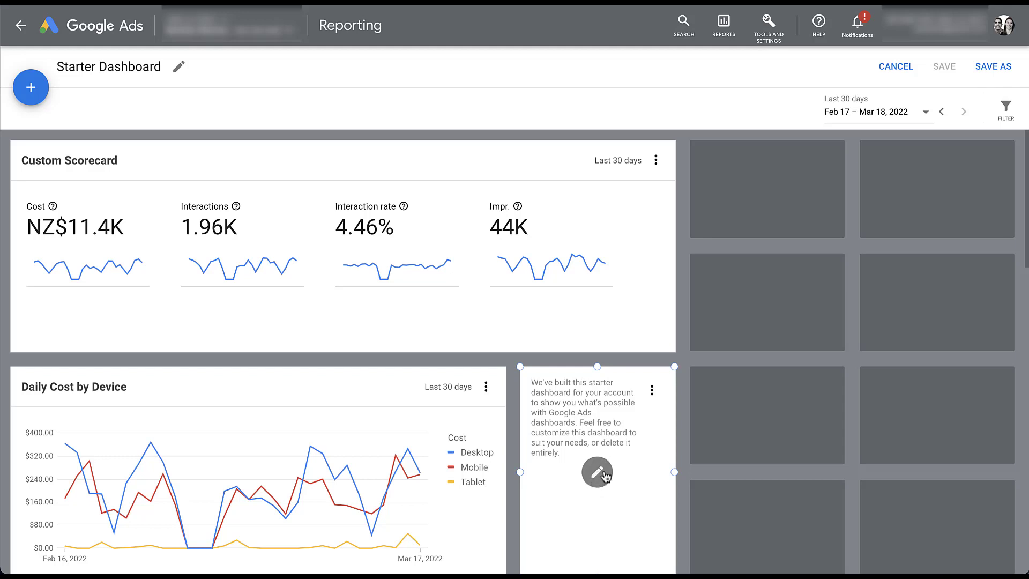
left_click(768, 189)
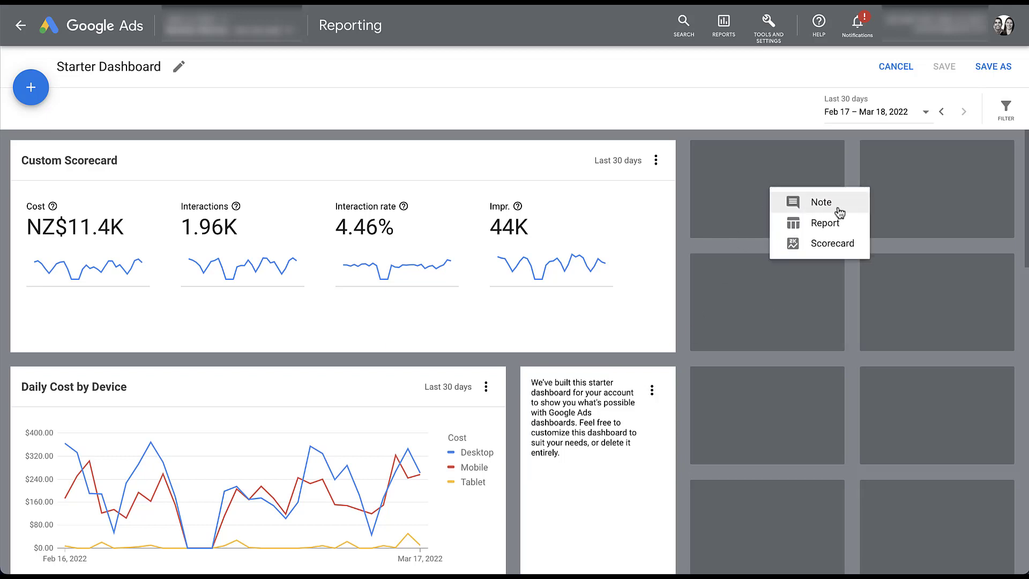
left_click(32, 88)
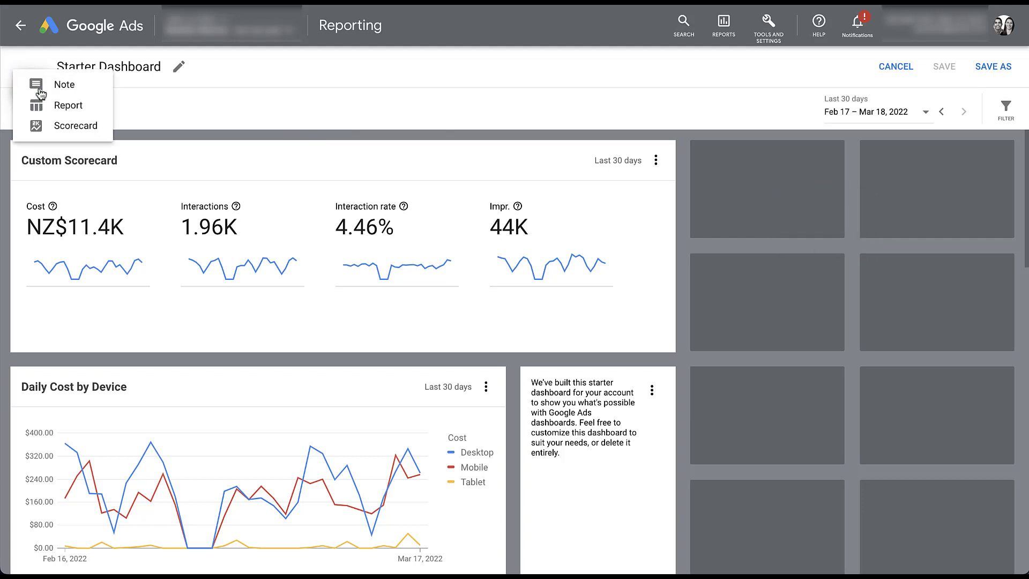
left_click(93, 92)
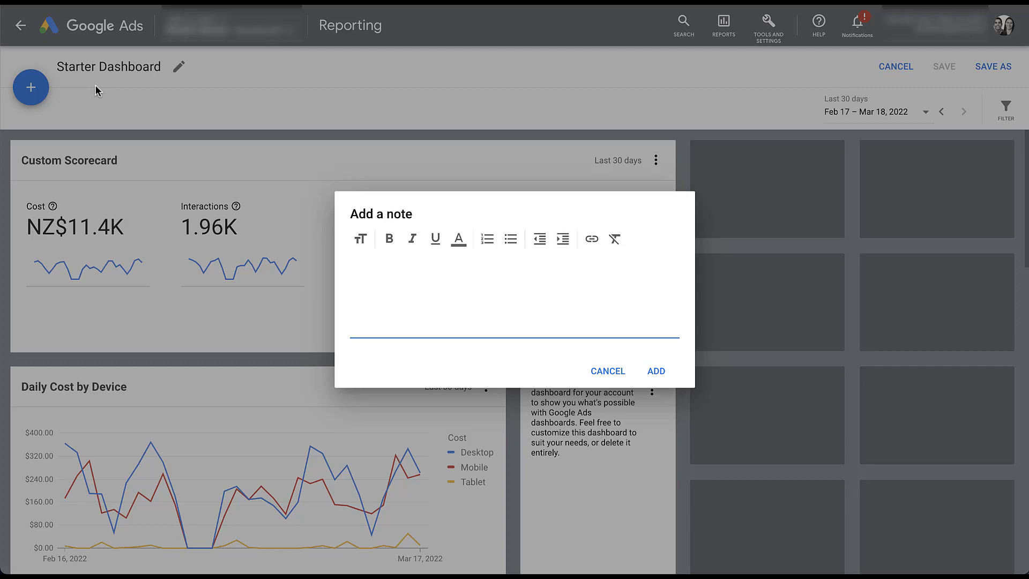
type("This is a placeholder note.")
left_click(654, 371)
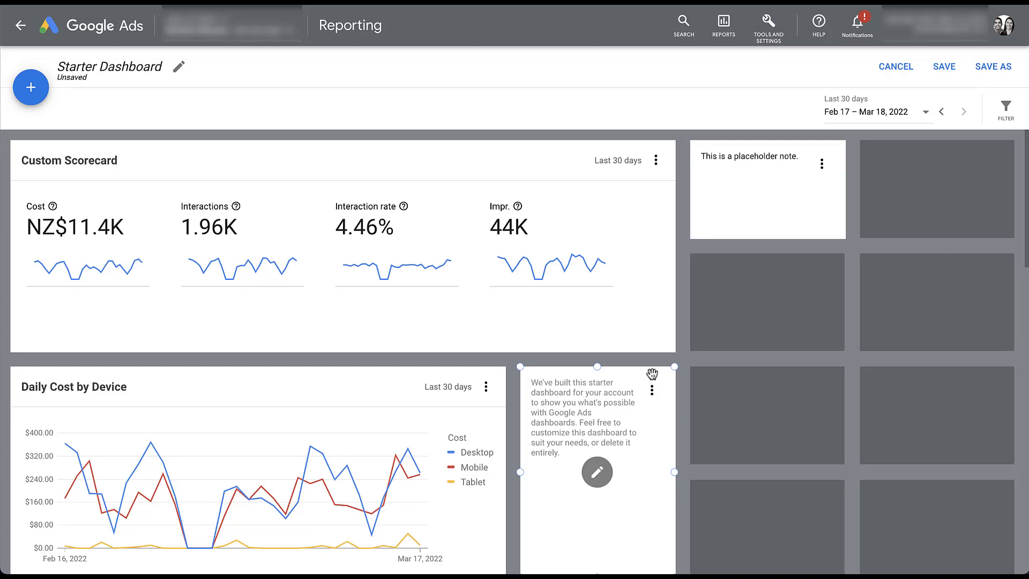
Delete the placeholder note card permanently from the dashboard.
left_click(823, 166)
left_click(837, 159)
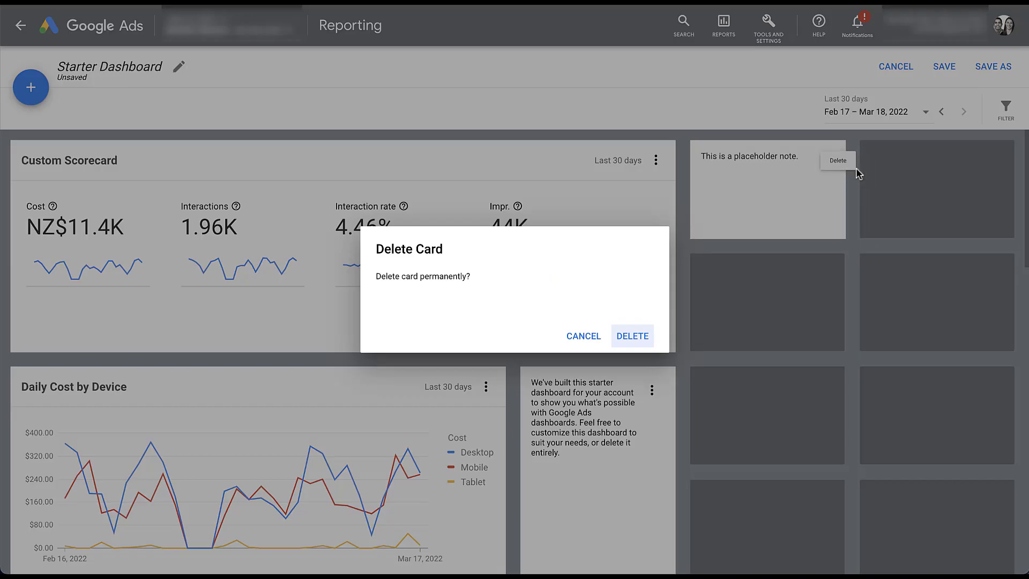
left_click(632, 334)
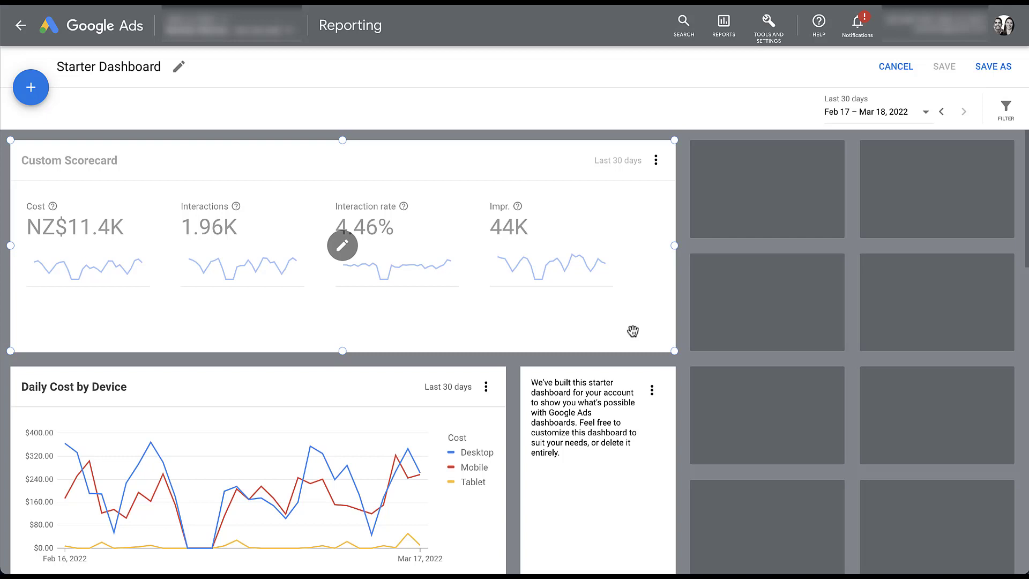
Start a new scorecard in the empty cell beside the Custom Scorecard and name it "Conversion Performance".
left_click(768, 197)
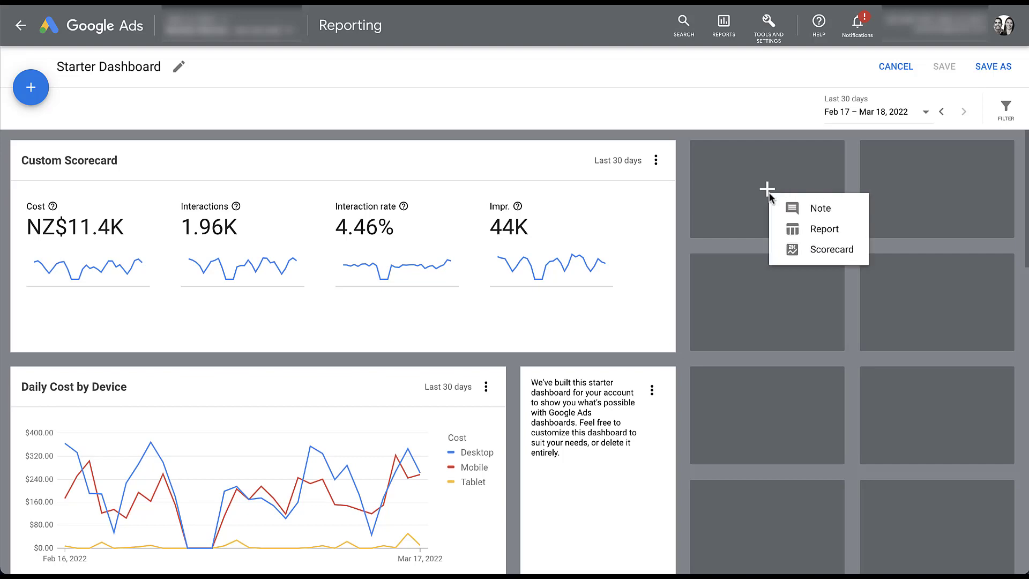
left_click(831, 250)
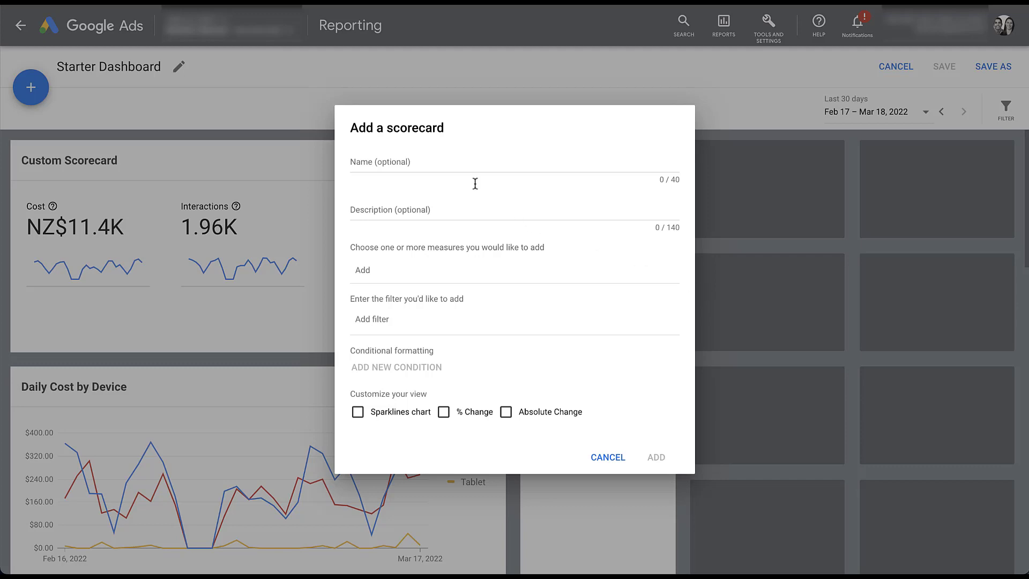
left_click(456, 167)
type("Conversion Performance")
left_click(568, 252)
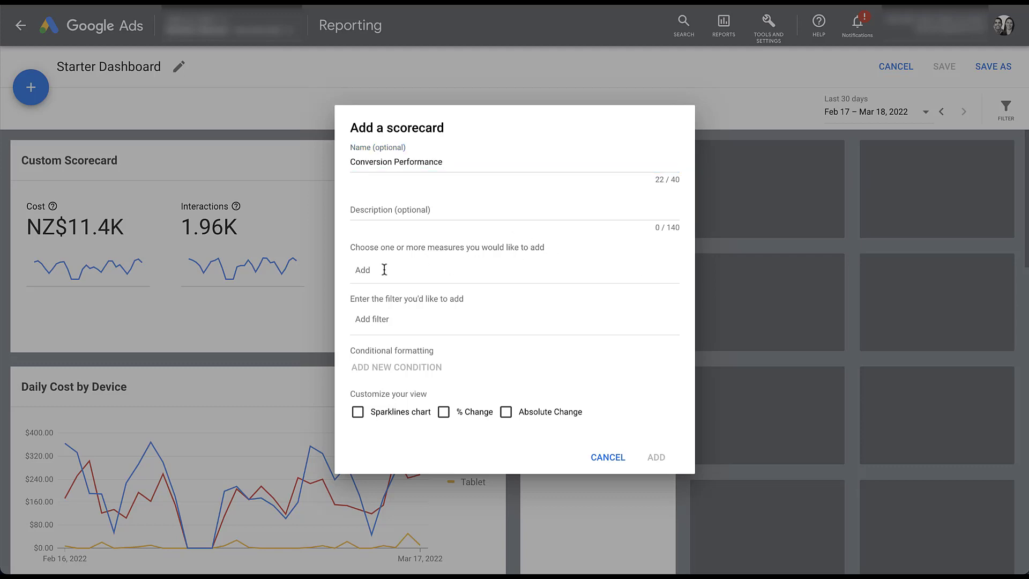
Add Conversions and Cost / conv. as the measures of the Conversion Performance scorecard.
left_click(365, 272)
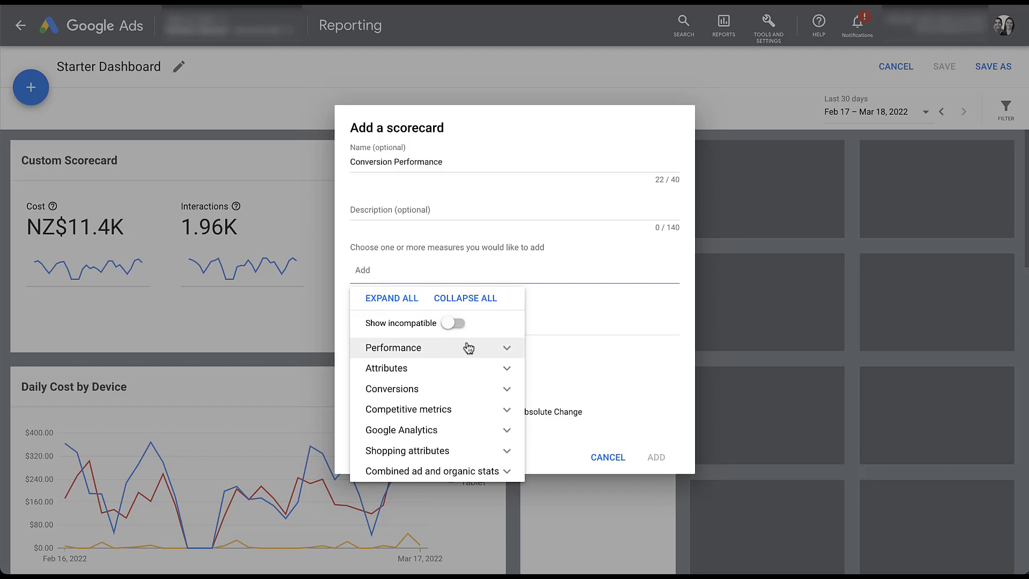
left_click(508, 349)
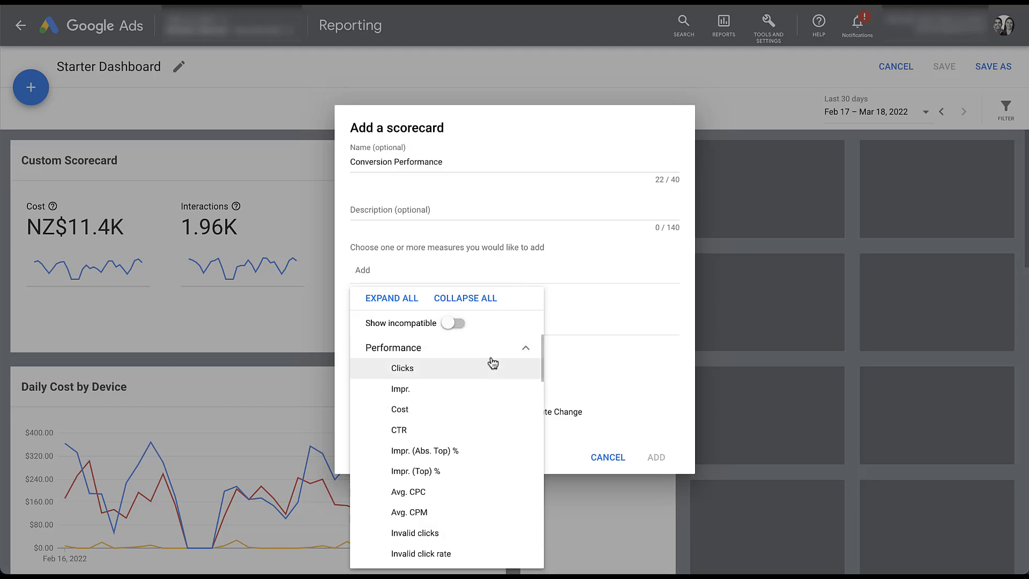
left_click(526, 349)
left_click(380, 272)
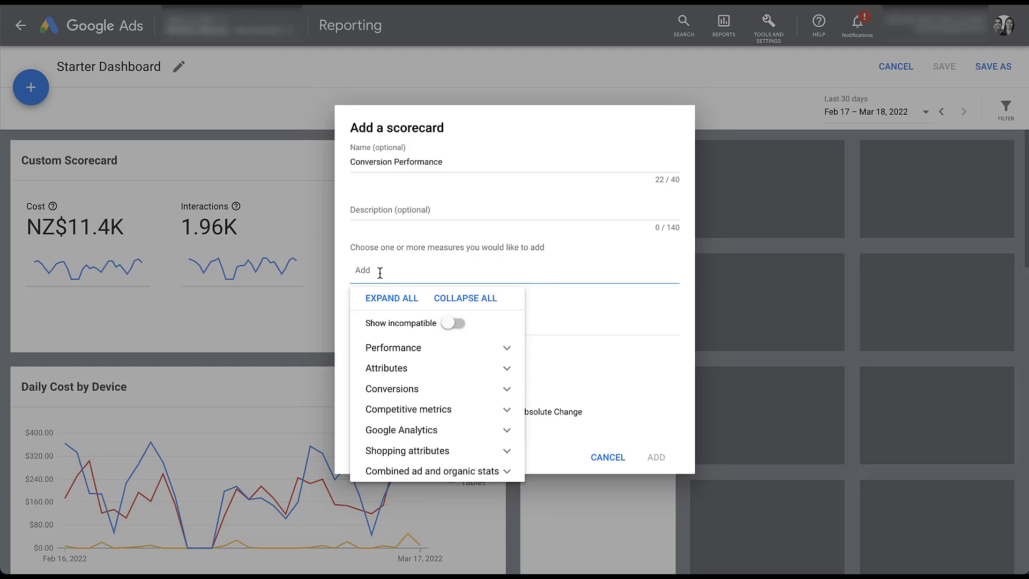
type("conver")
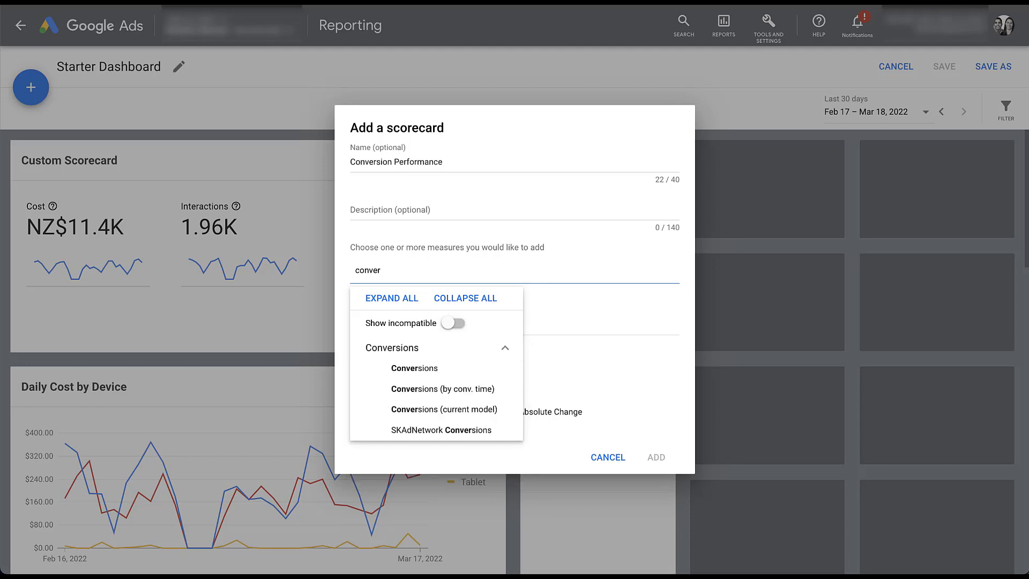
left_click(440, 369)
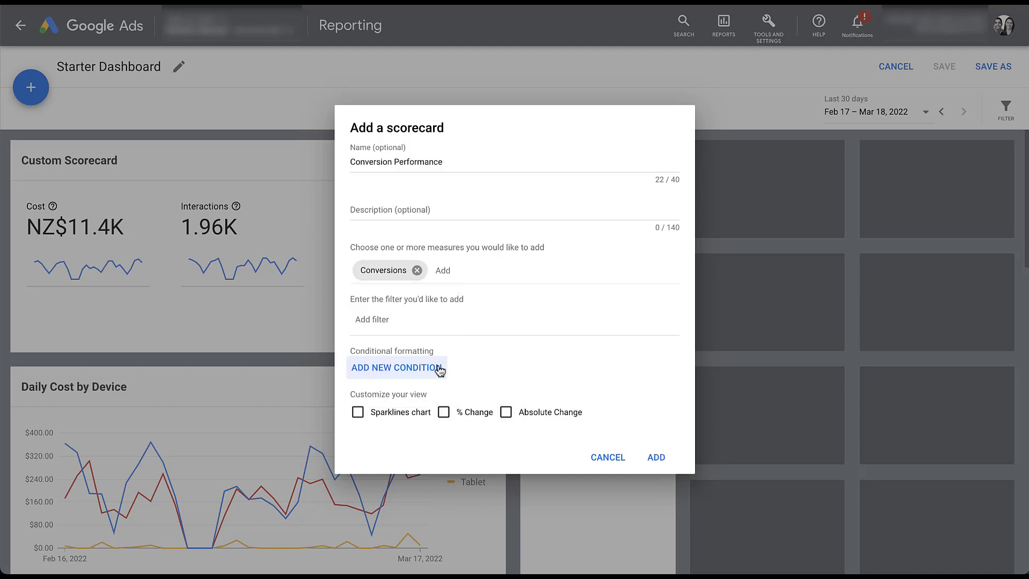
left_click(468, 273)
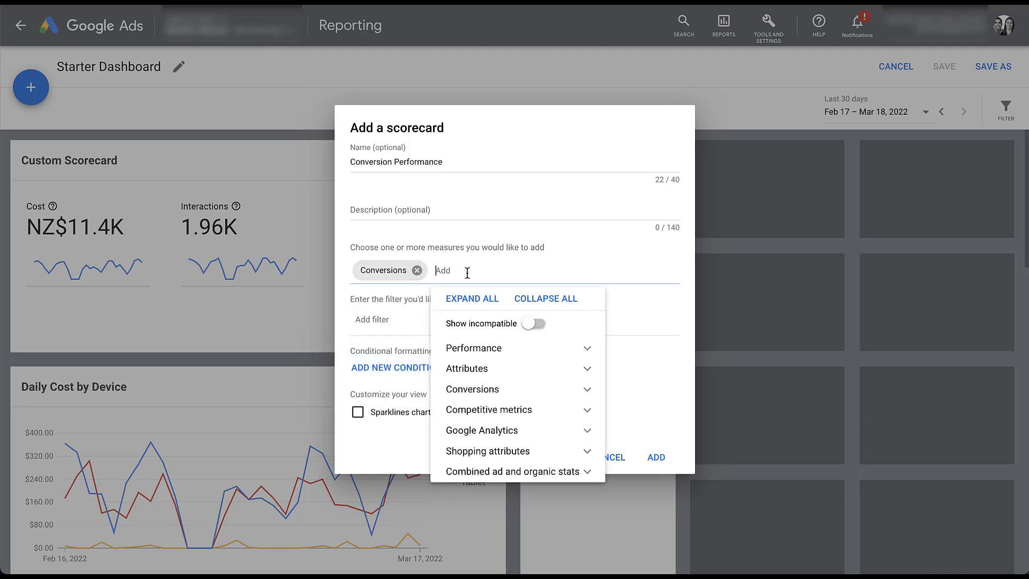
type("cost")
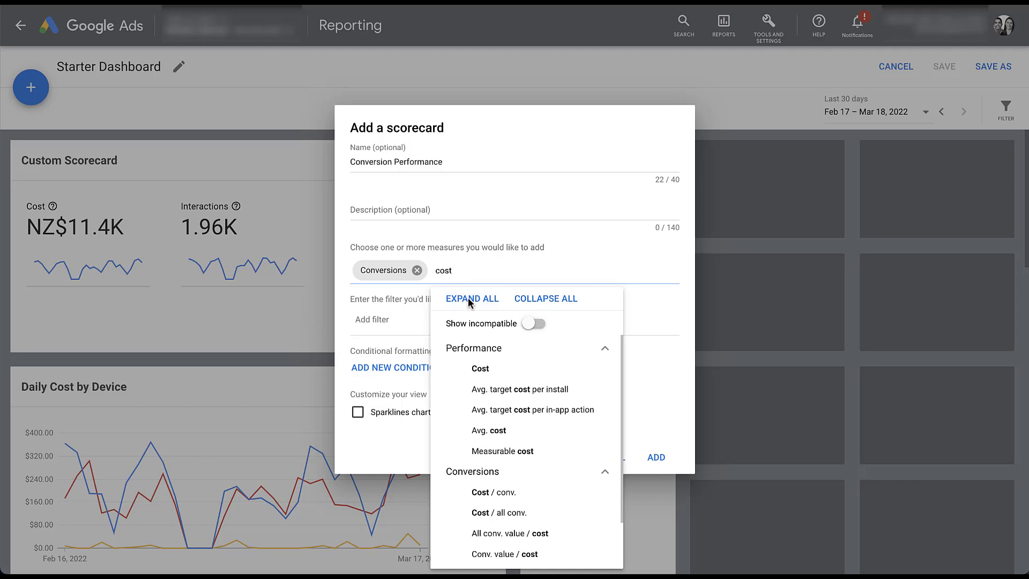
left_click(523, 490)
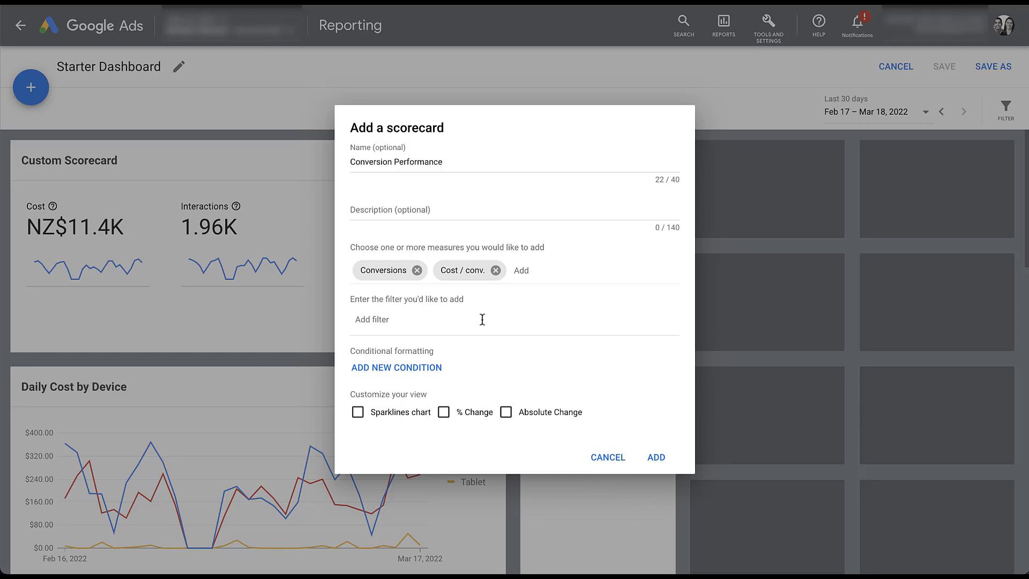
Examine the full range of filters available for the scorecard without choosing one.
left_click(371, 323)
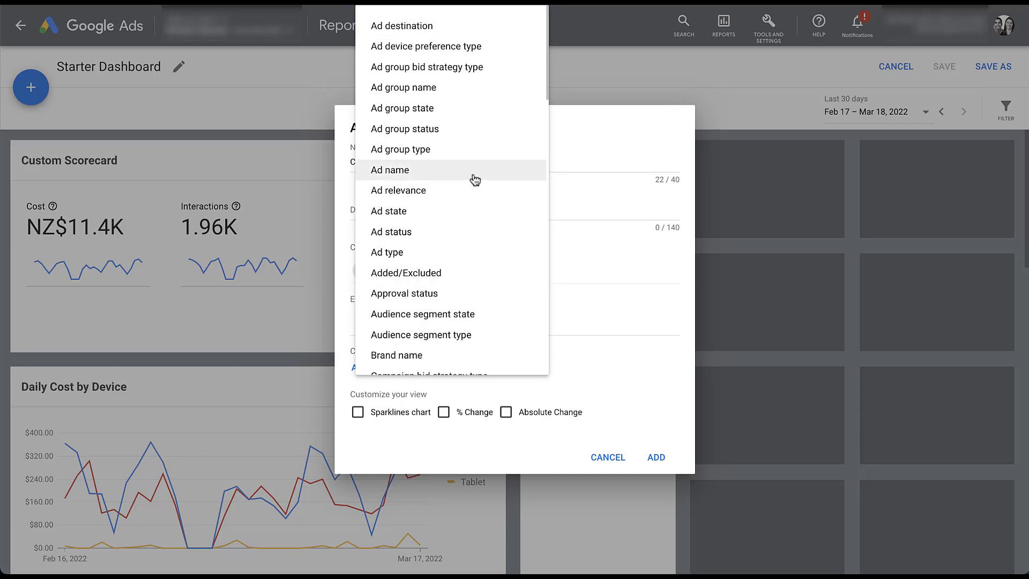
scroll(485, 292, "down", 3)
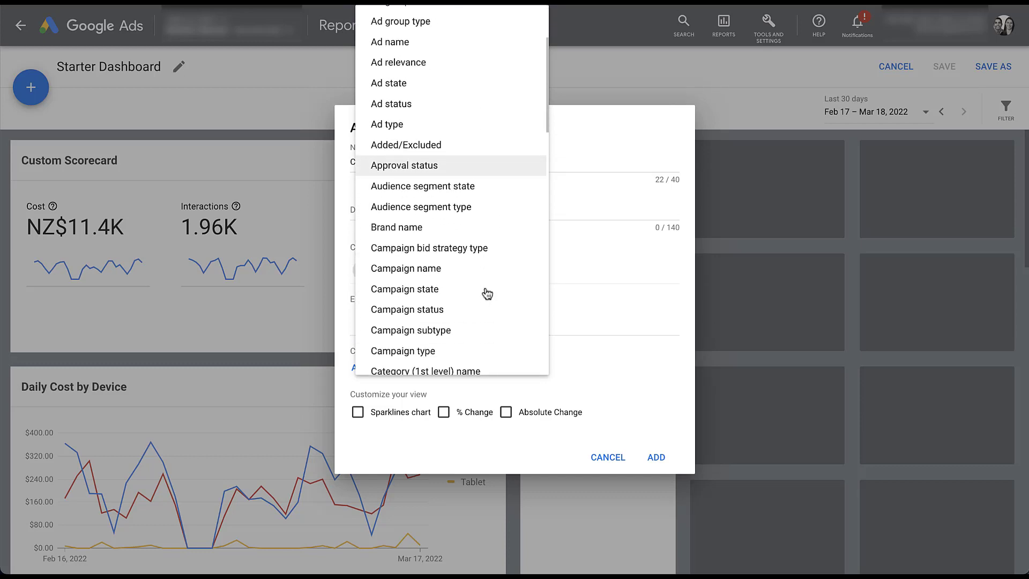
scroll(487, 293, "down", 6)
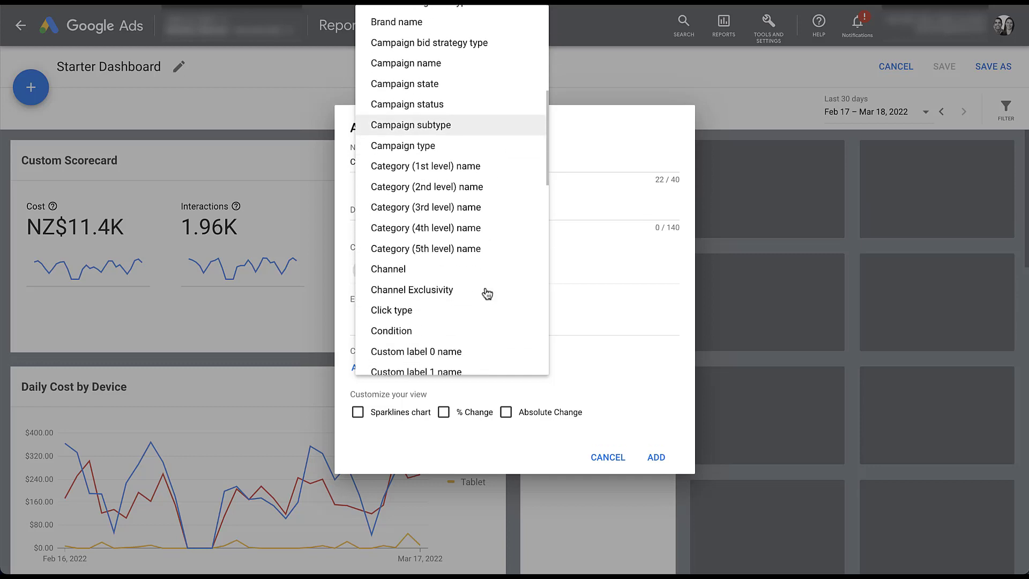
scroll(487, 293, "down", 6)
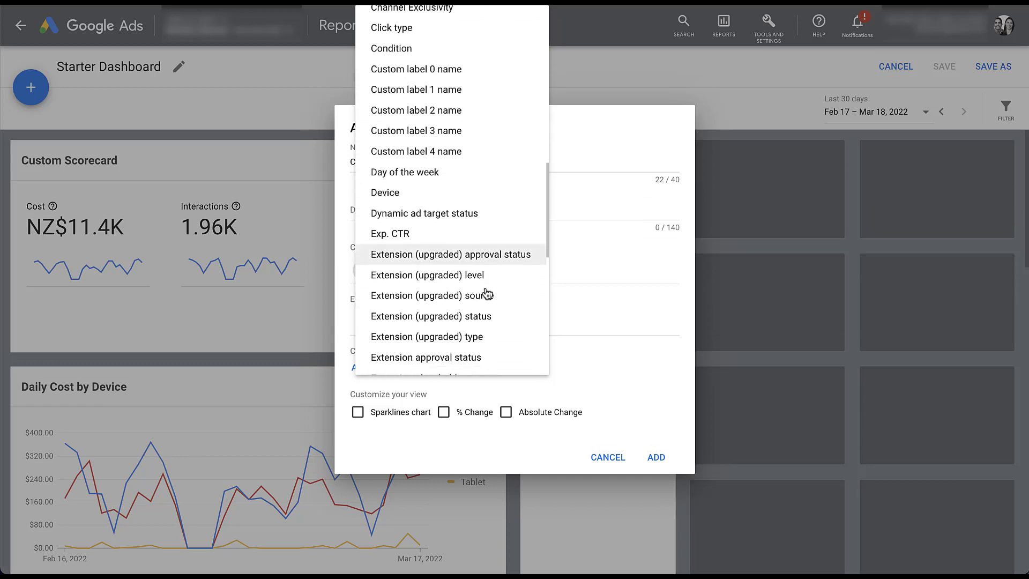
scroll(488, 293, "down", 6)
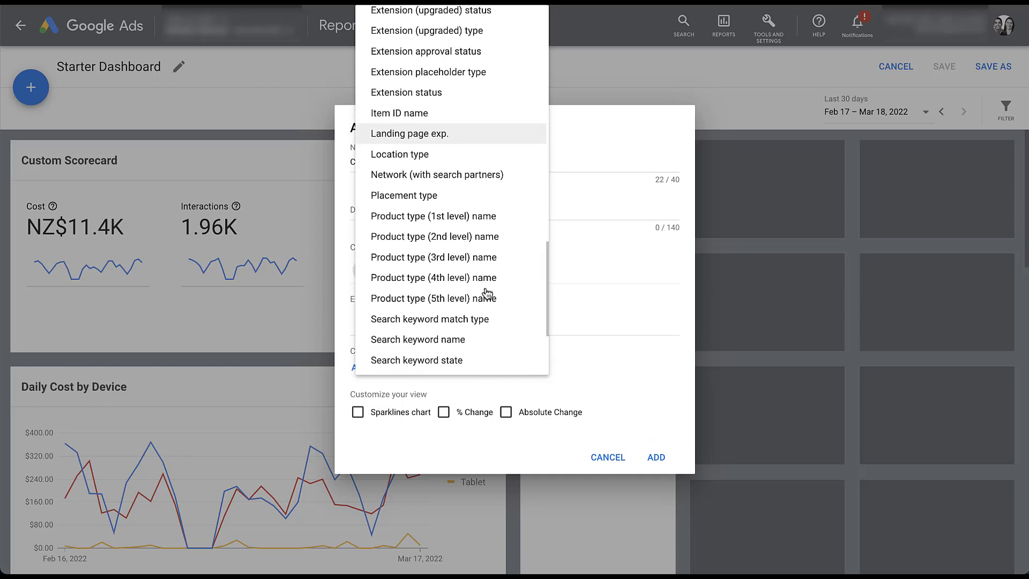
scroll(487, 293, "down", 1)
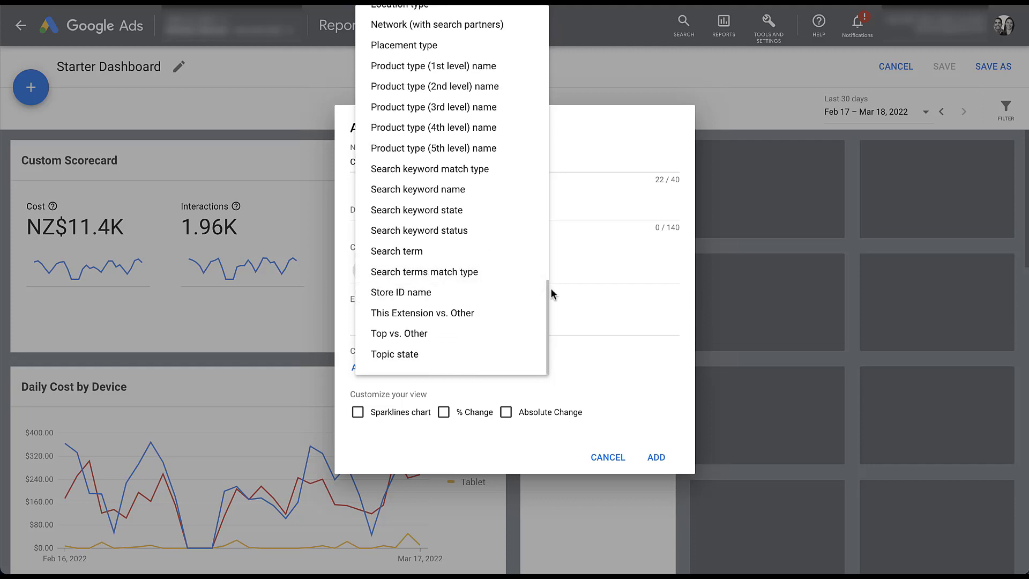
left_click(582, 285)
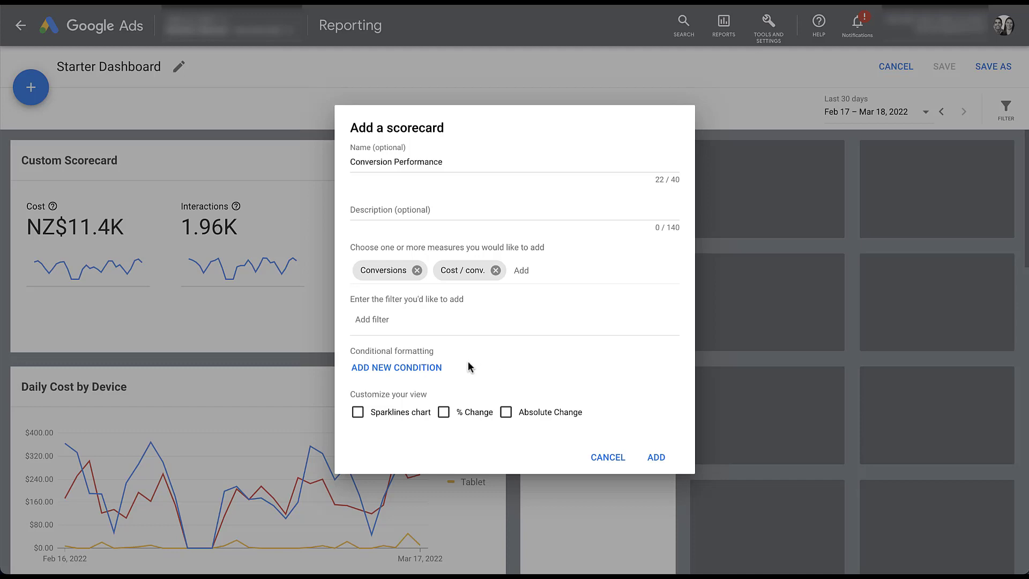
Add a conditional formatting rule that shows Conversions in green when the value is > 0.
left_click(433, 374)
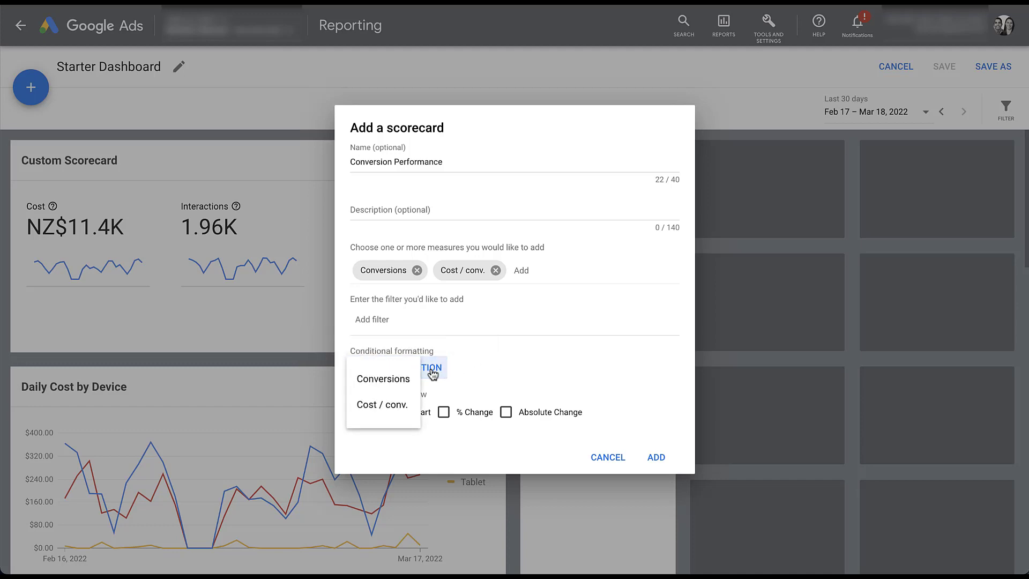
left_click(406, 389)
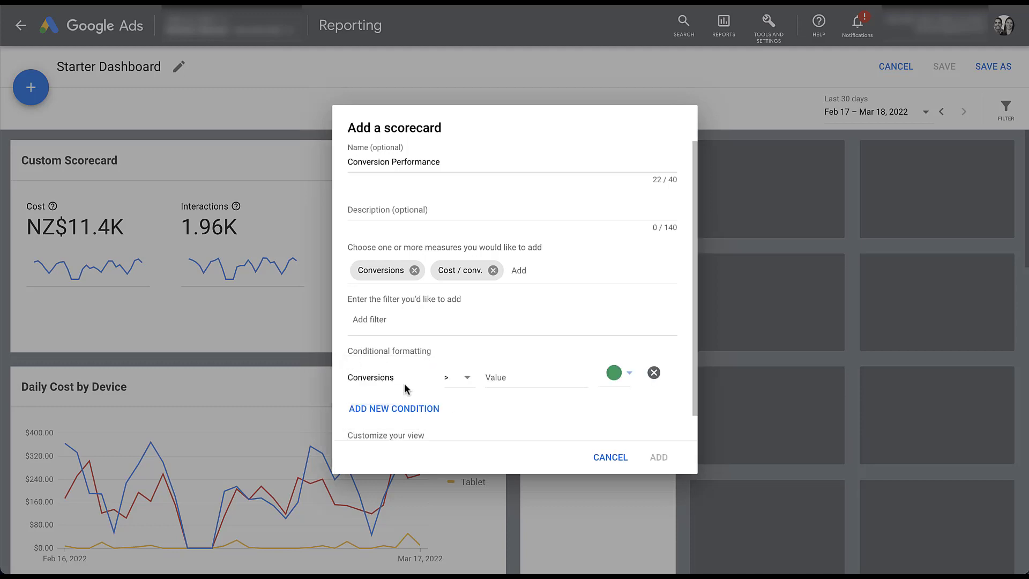
left_click(467, 379)
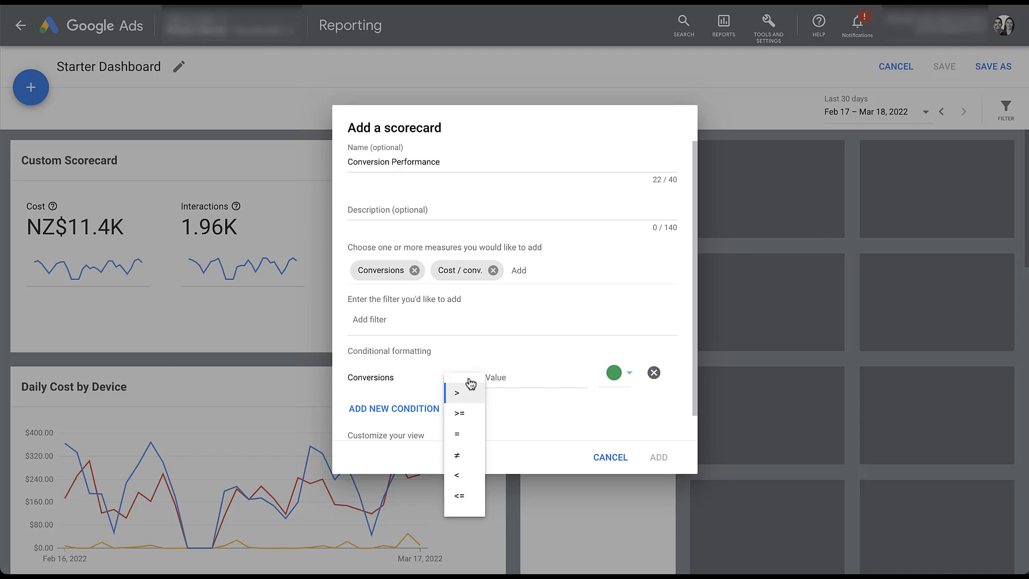
left_click(510, 373)
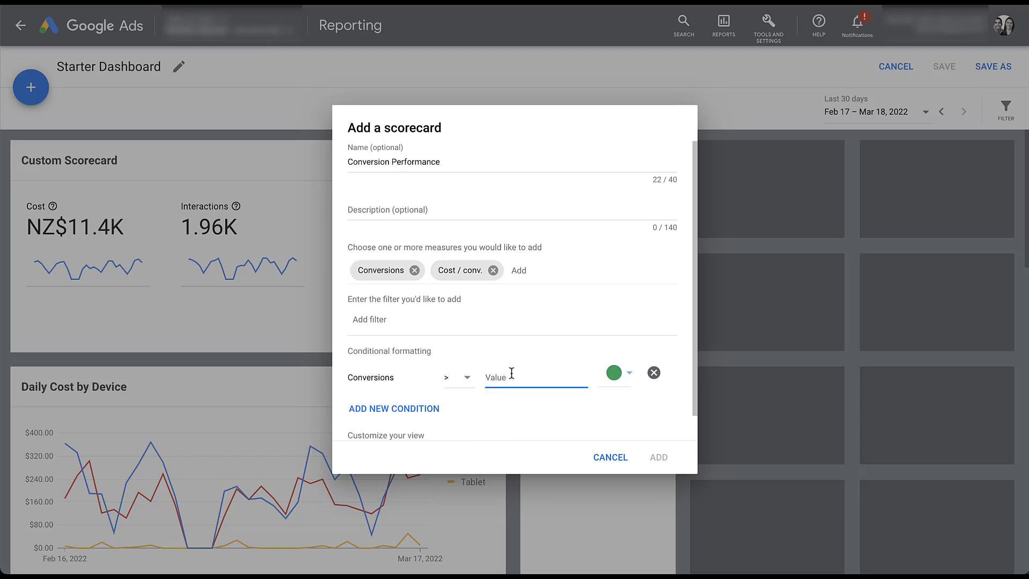
type("0")
left_click(633, 373)
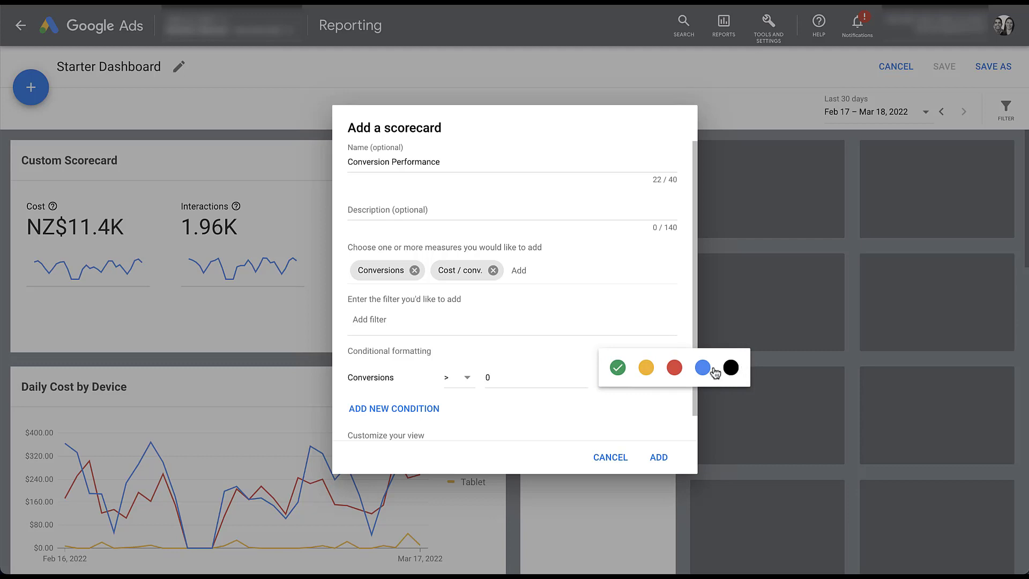
left_click(613, 394)
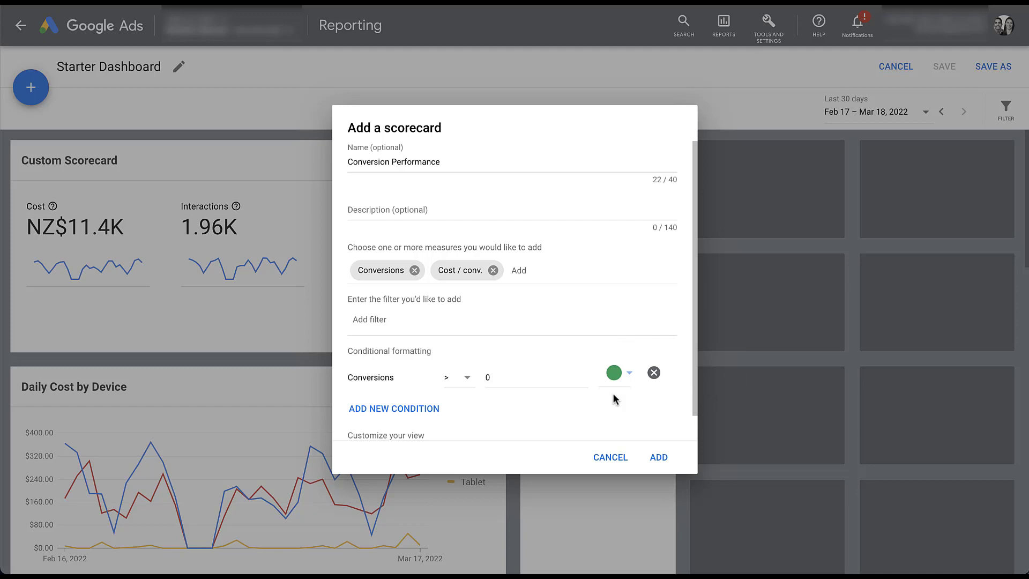
Enable only the sparklines chart in the scorecard's view options and add the scorecard to the dashboard.
scroll(614, 397, "down", 1)
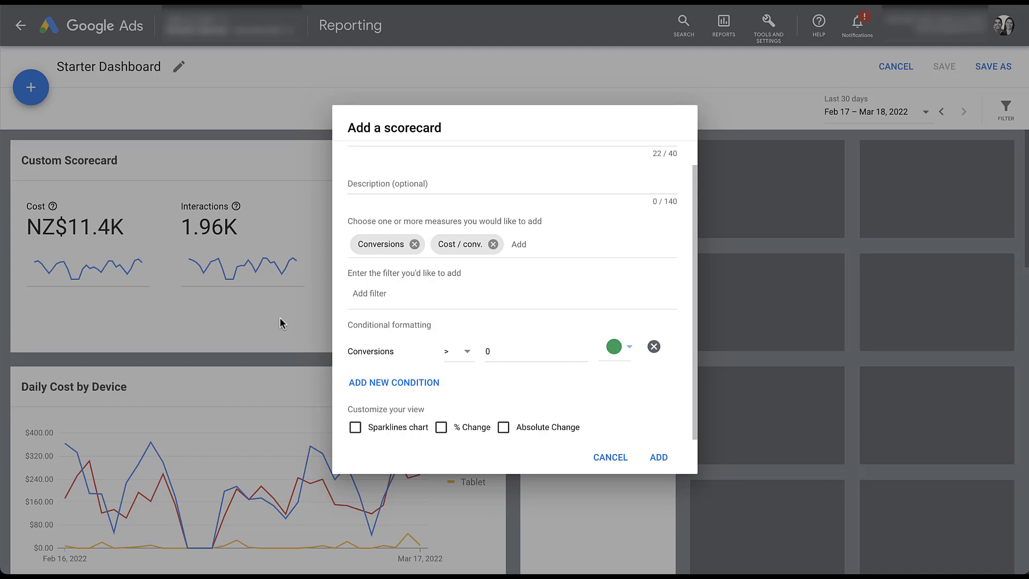
left_click(356, 435)
left_click(441, 427)
scroll(461, 407, "down", 1)
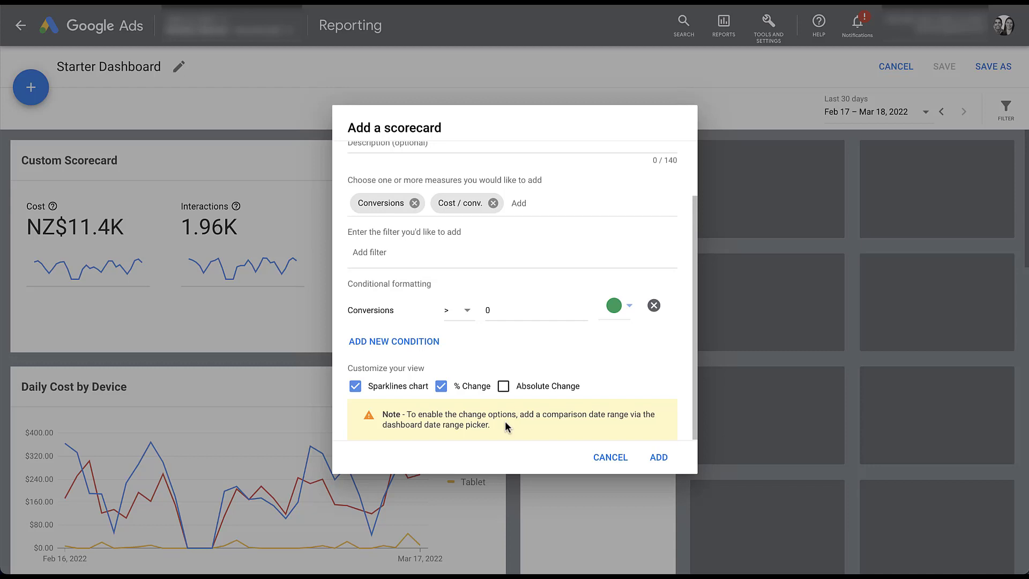
left_click(441, 387)
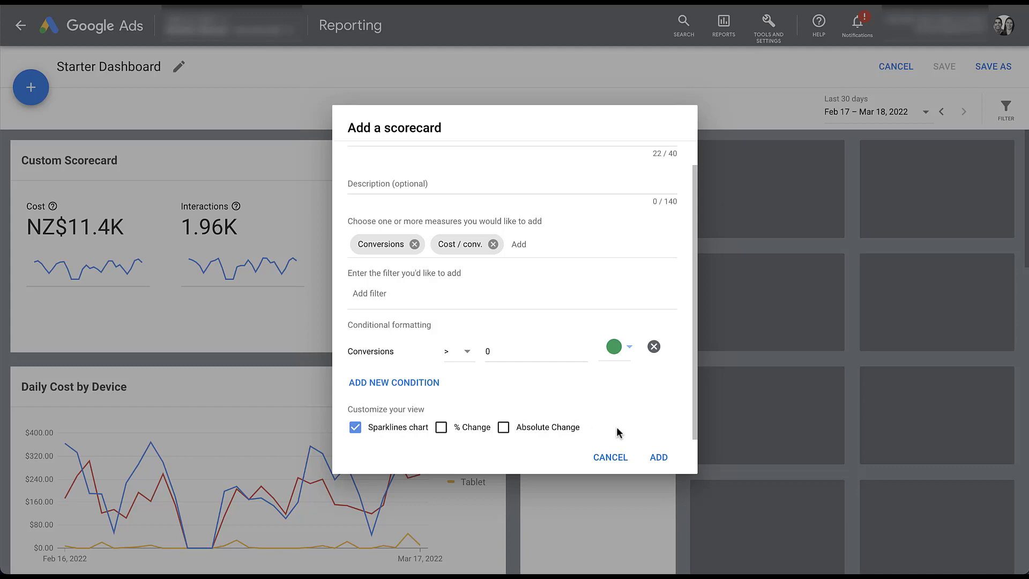
left_click(658, 457)
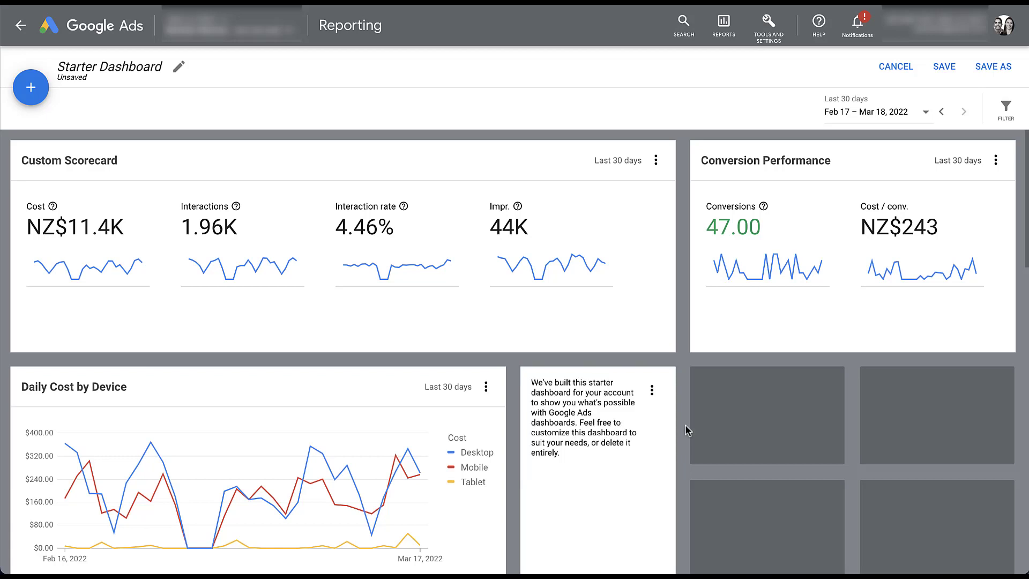
Review the Custom Scorecard's measures and view options, and save the card.
mouse_move(349, 253)
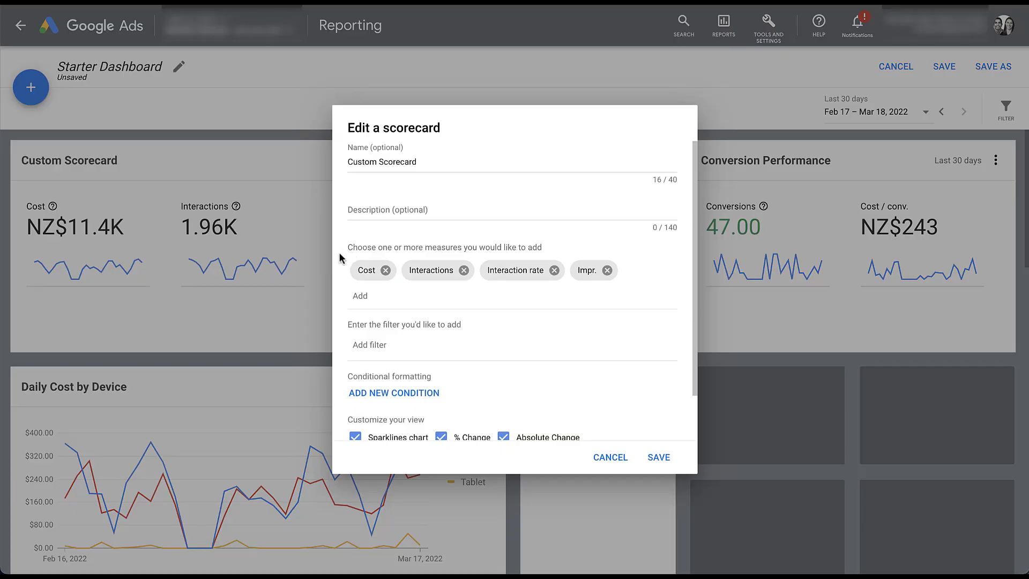
scroll(339, 252, "down", 2)
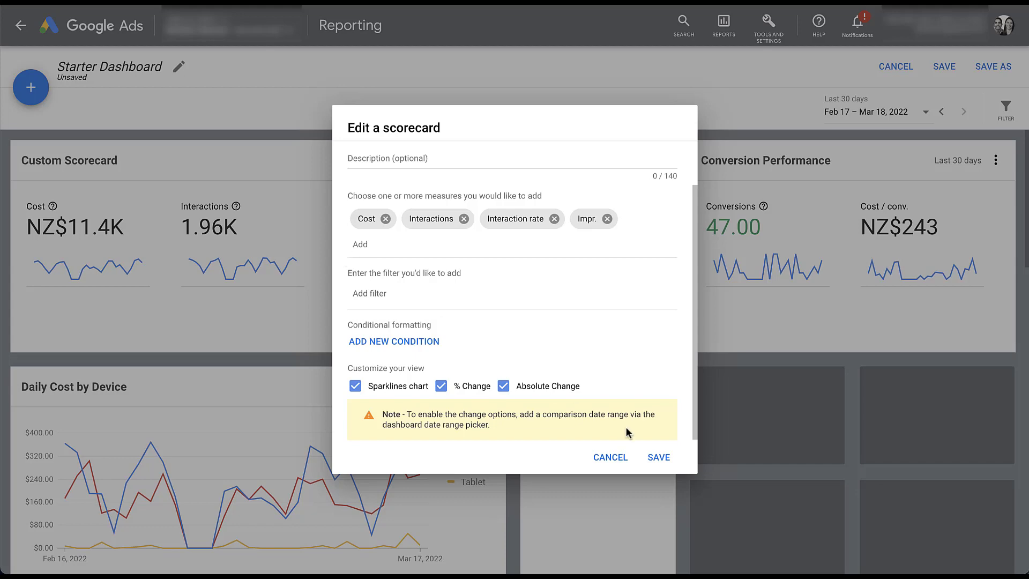
left_click(657, 457)
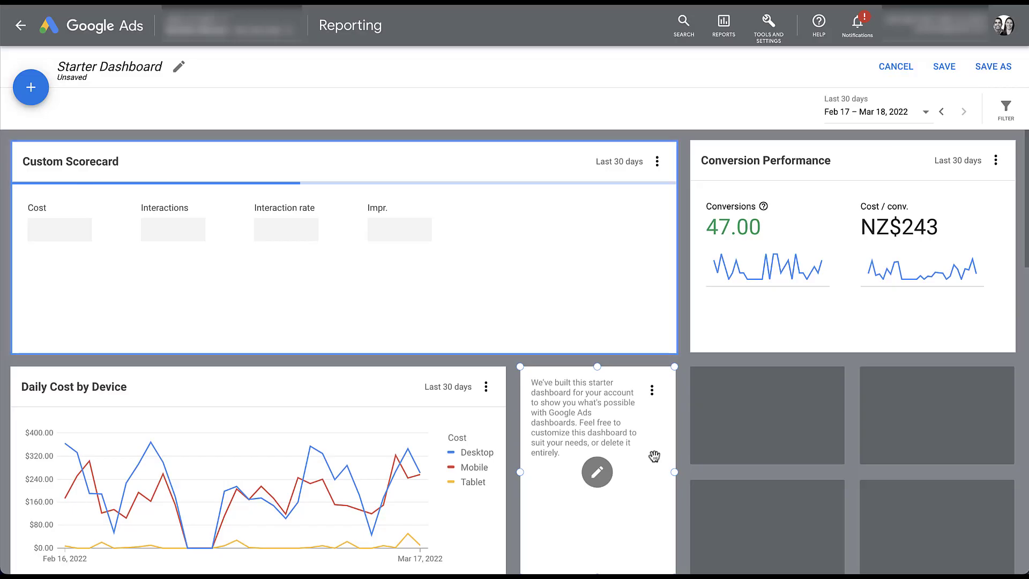
Compare the dashboard's date range with the previous period, Jan 18 – Feb 16, 2022.
left_click(875, 116)
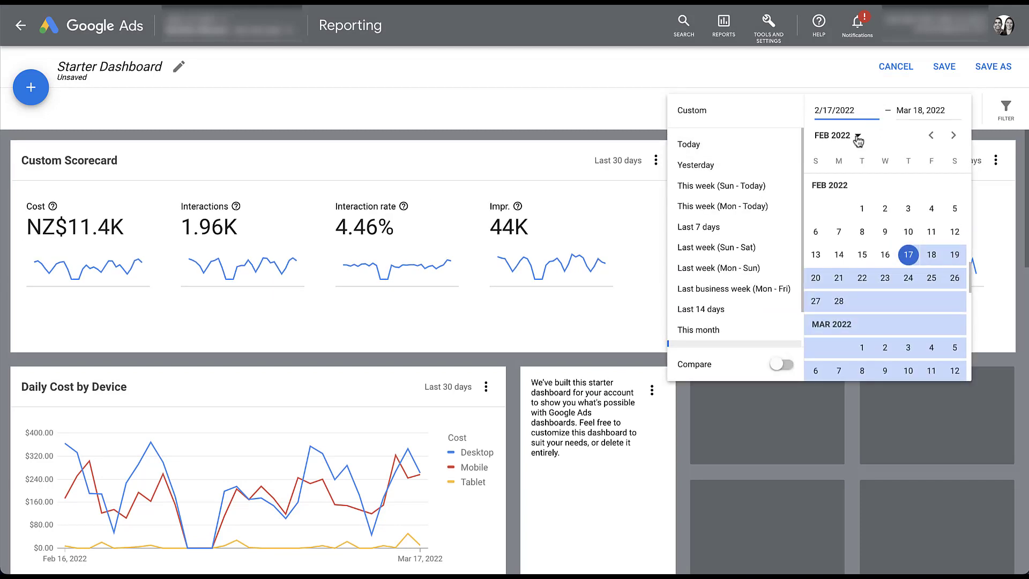
left_click(781, 366)
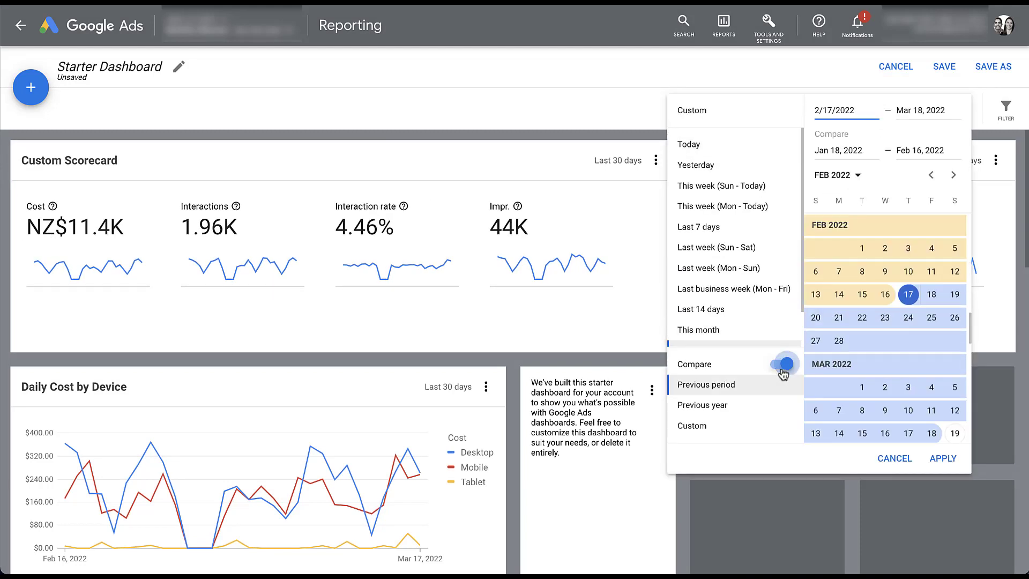
left_click(943, 458)
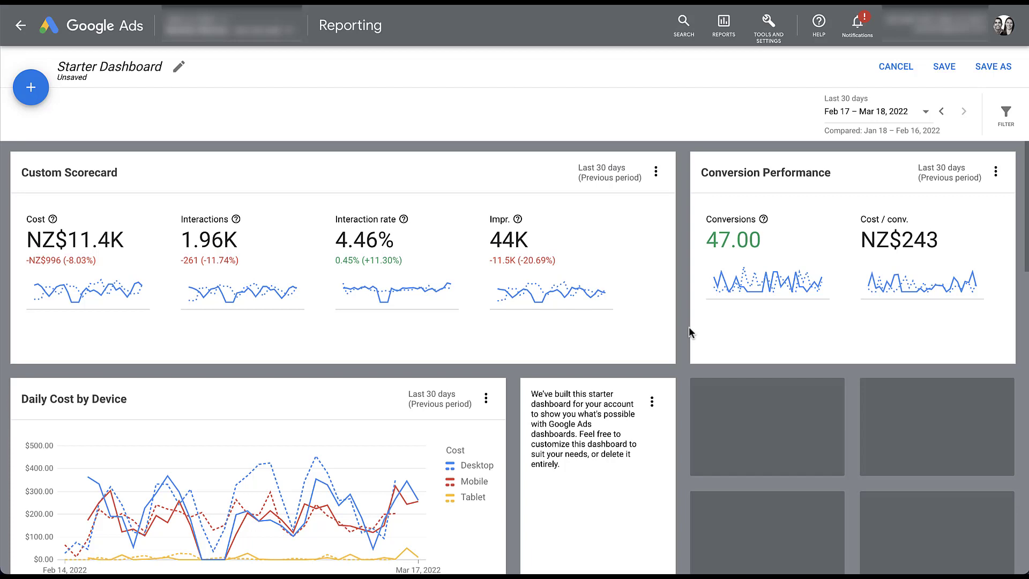
Turn off the comparison period in the dashboard's date range.
mouse_move(567, 287)
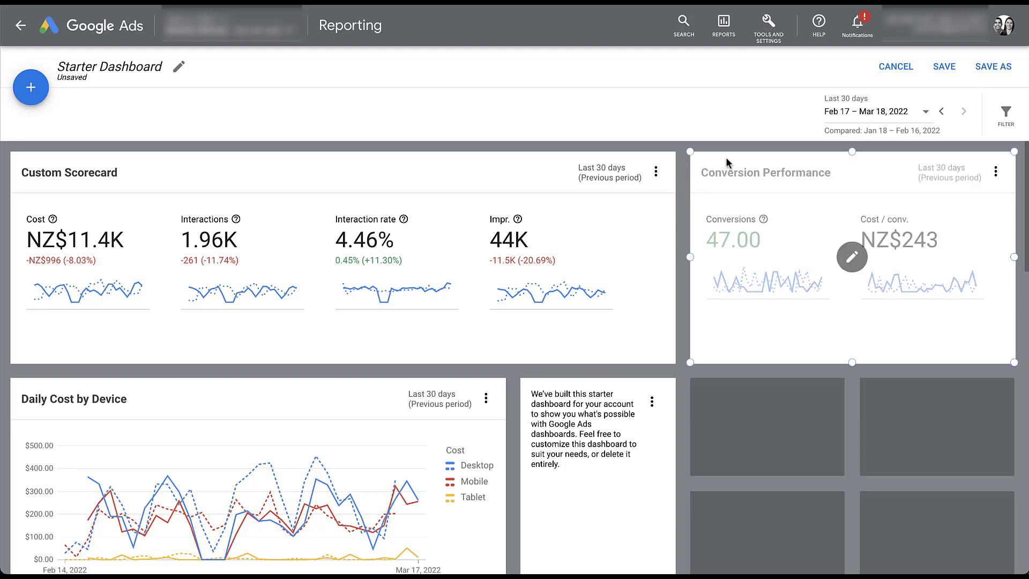
left_click(852, 122)
left_click(783, 363)
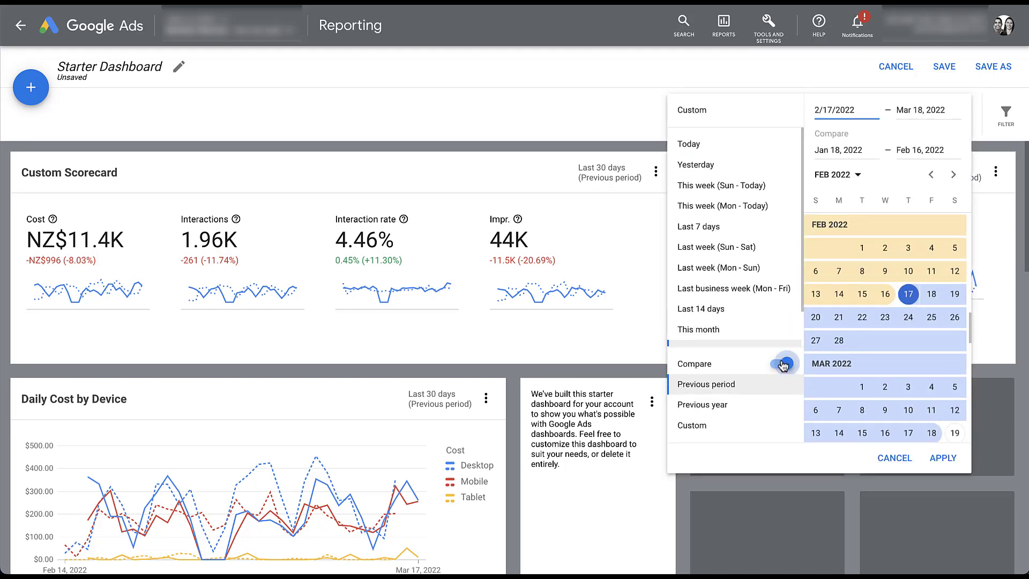
left_click(681, 213)
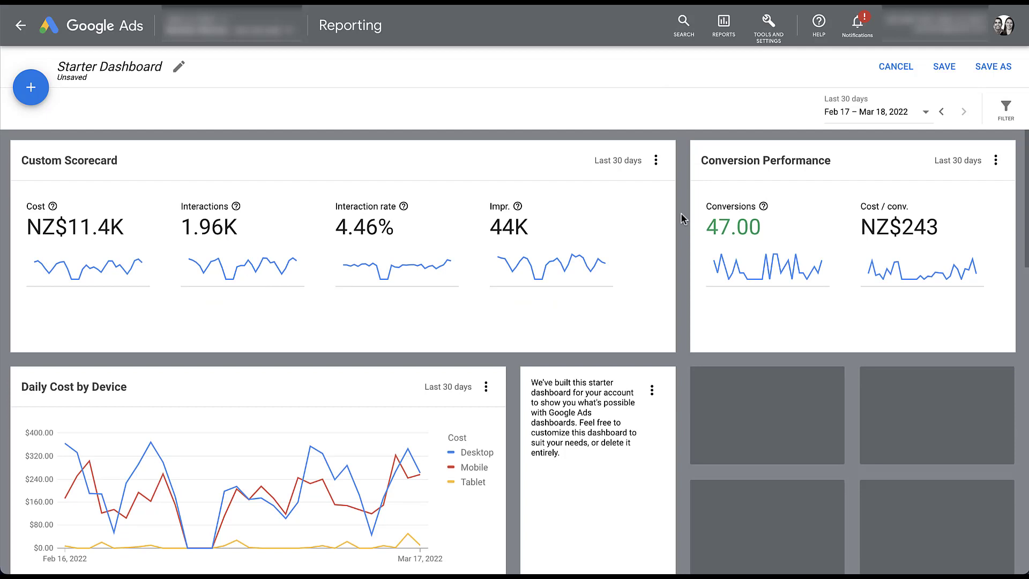
scroll(680, 214, "down", 4)
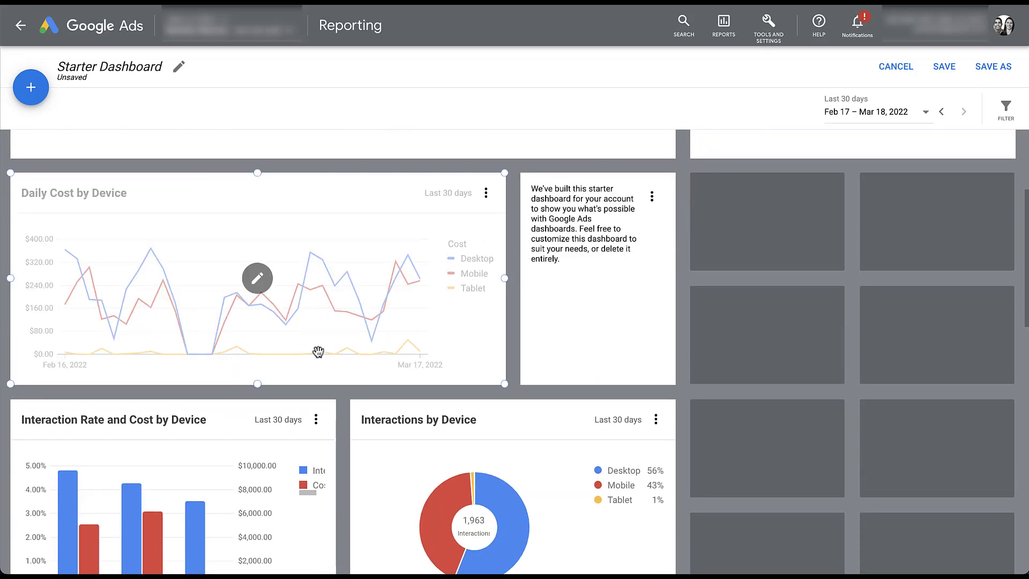
Add a Conversions by Device bar chart report plotting Conversions by Device in the space beside Interactions by Device, and save the dashboard.
scroll(318, 352, "down", 4)
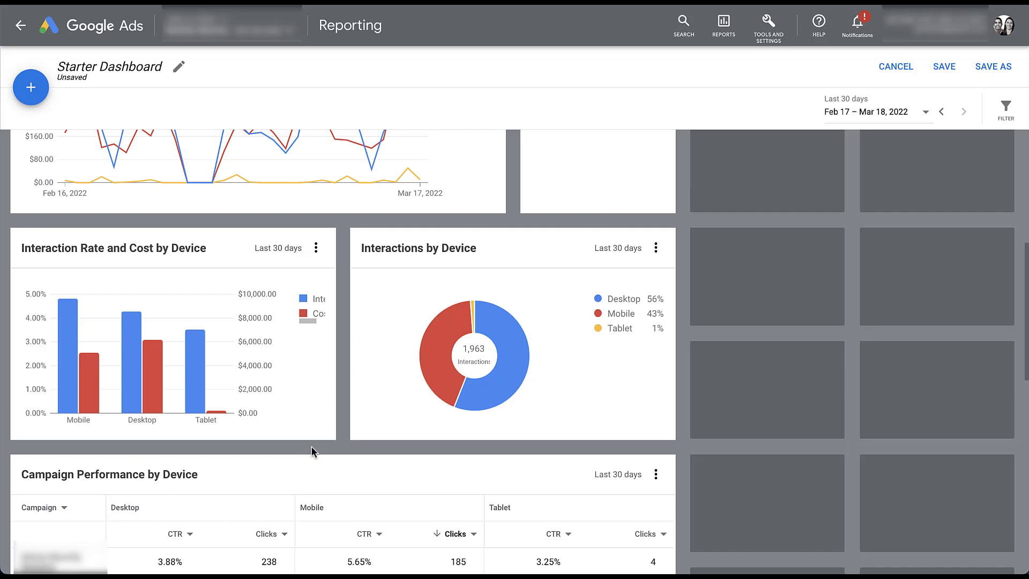
left_click(767, 288)
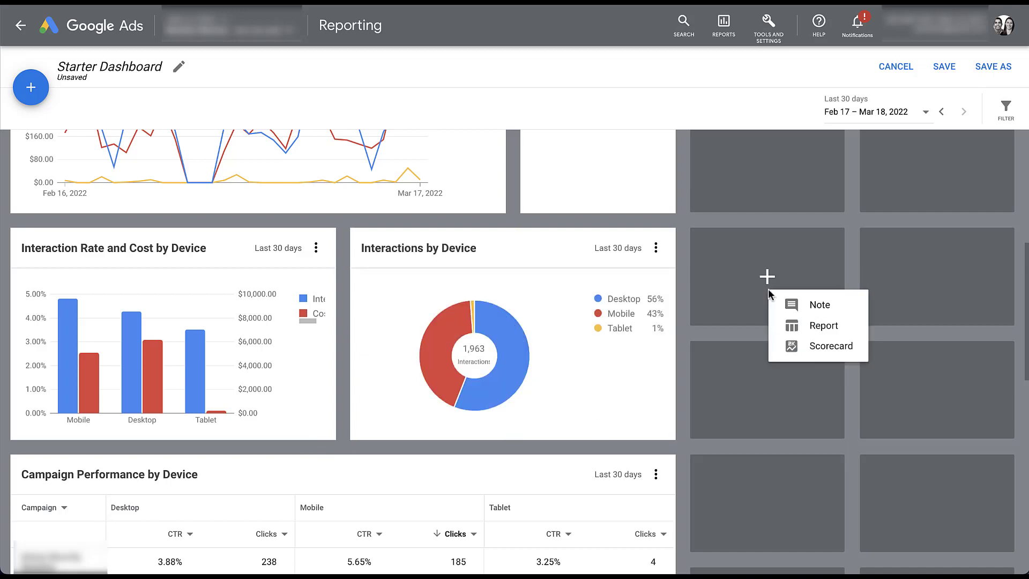
left_click(828, 333)
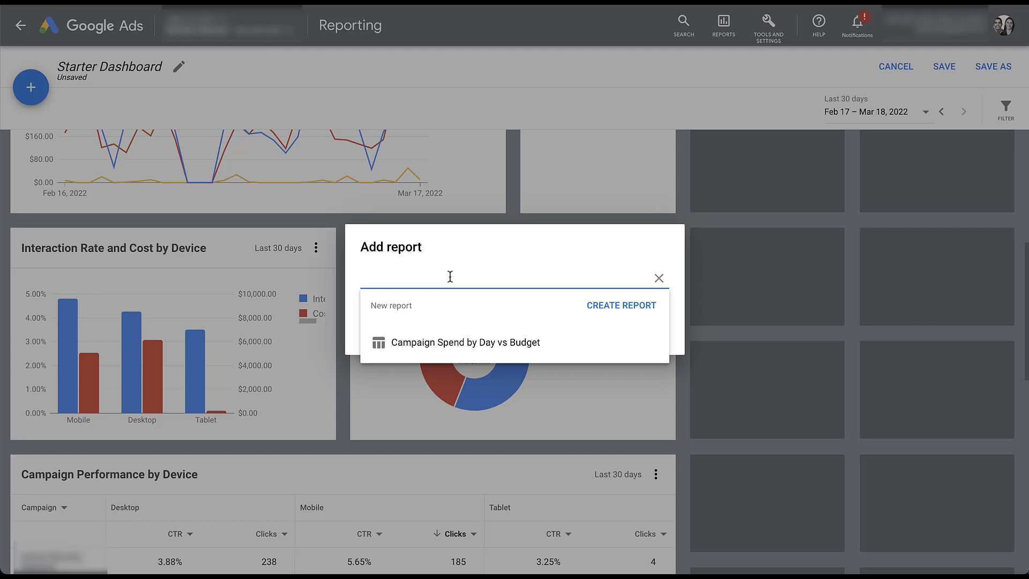
type("Conversions by Device")
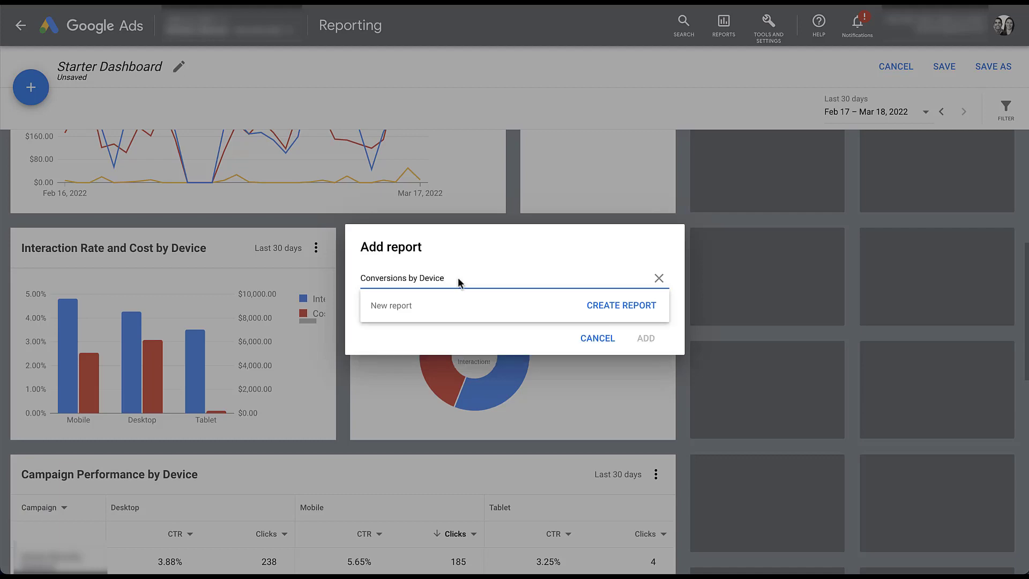
left_click(599, 307)
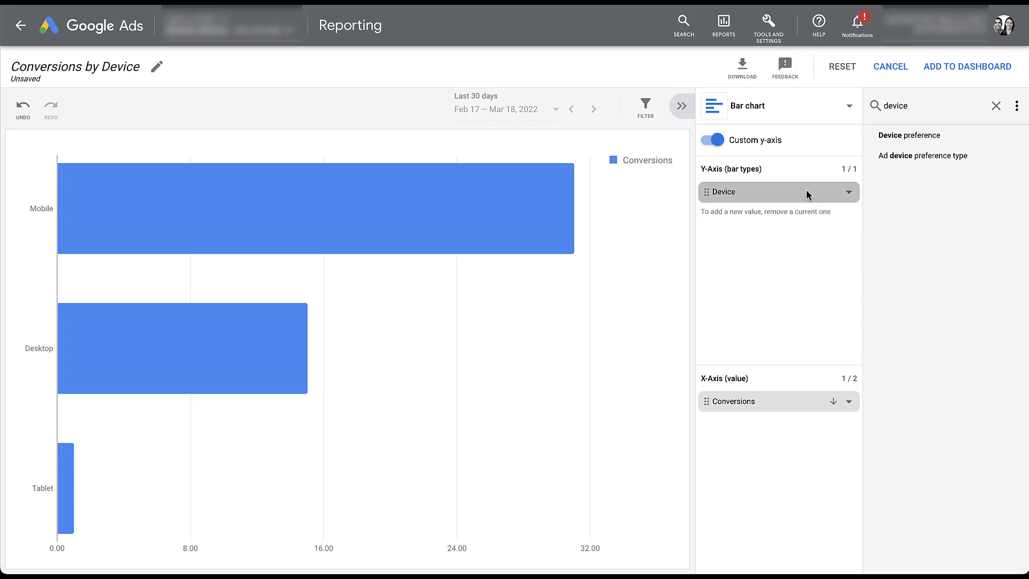
left_click(958, 79)
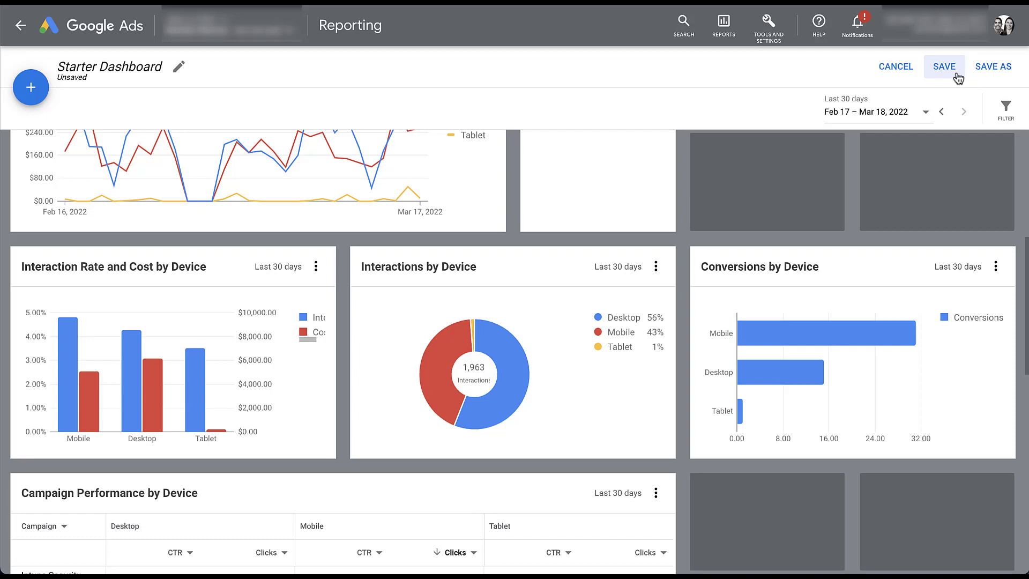
left_click(946, 76)
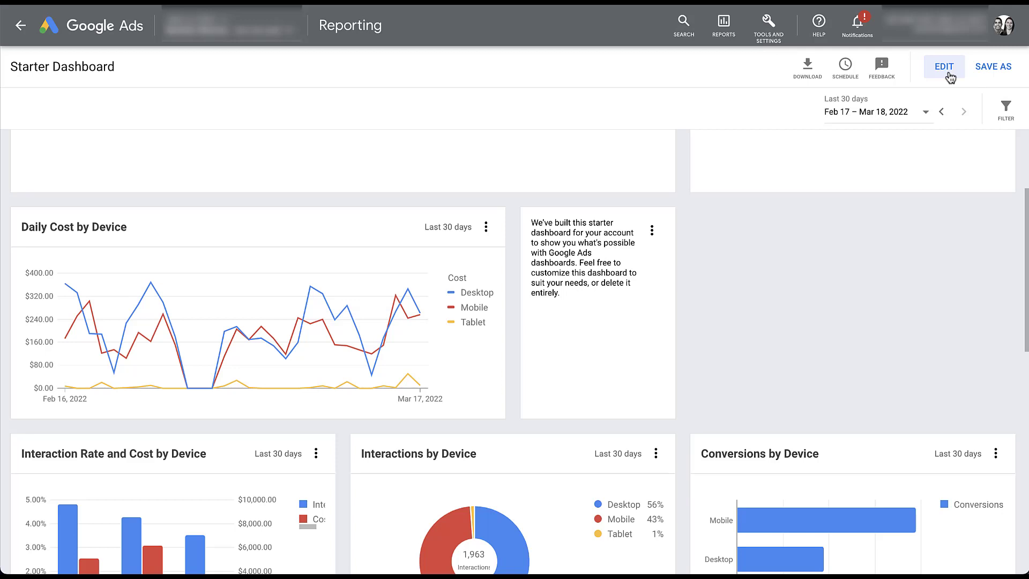
View the list of saved dashboards, check the selection option for Starter Dashboard, and reopen that dashboard.
scroll(883, 395, "up", 3)
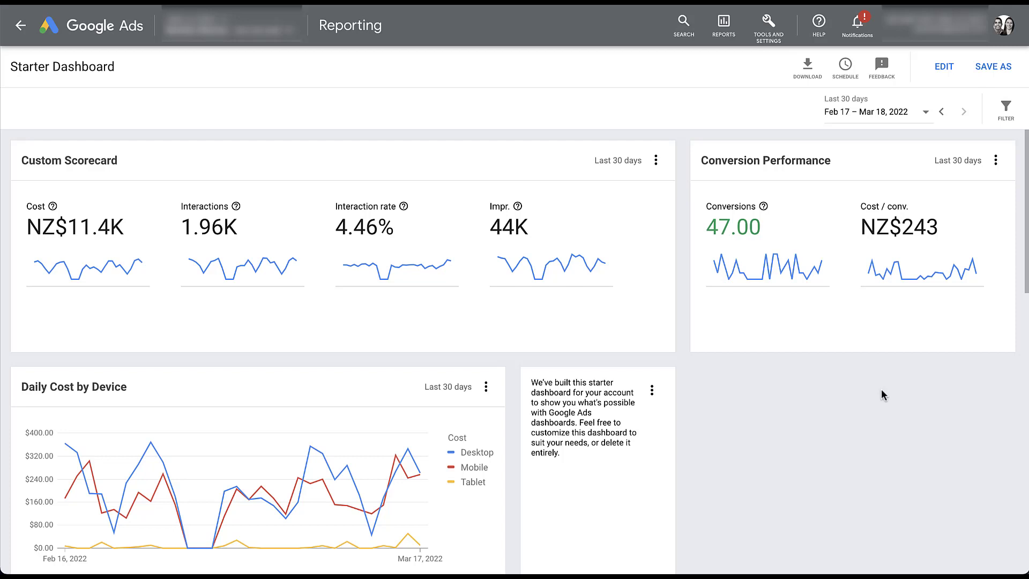
left_click(728, 35)
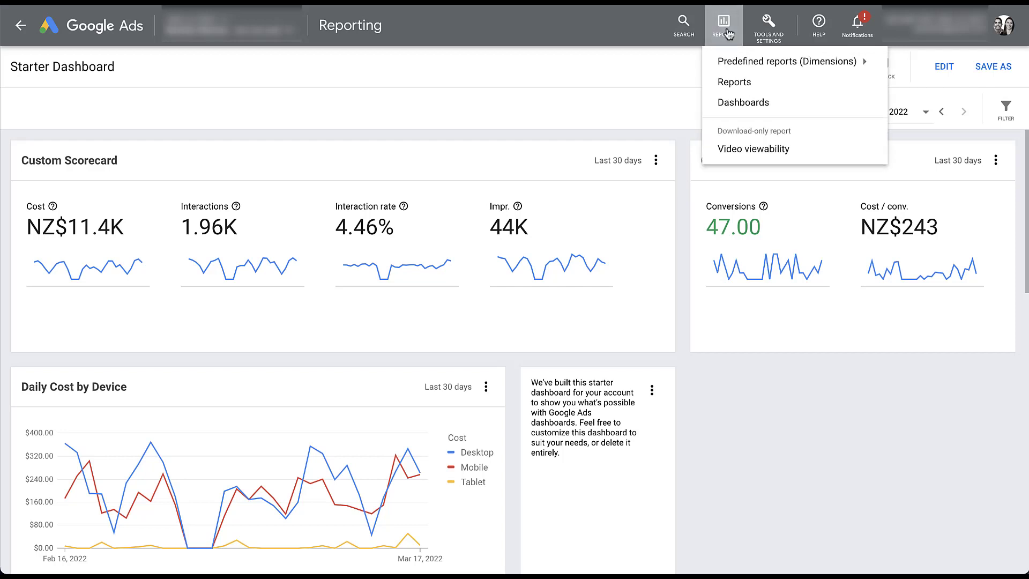
left_click(738, 105)
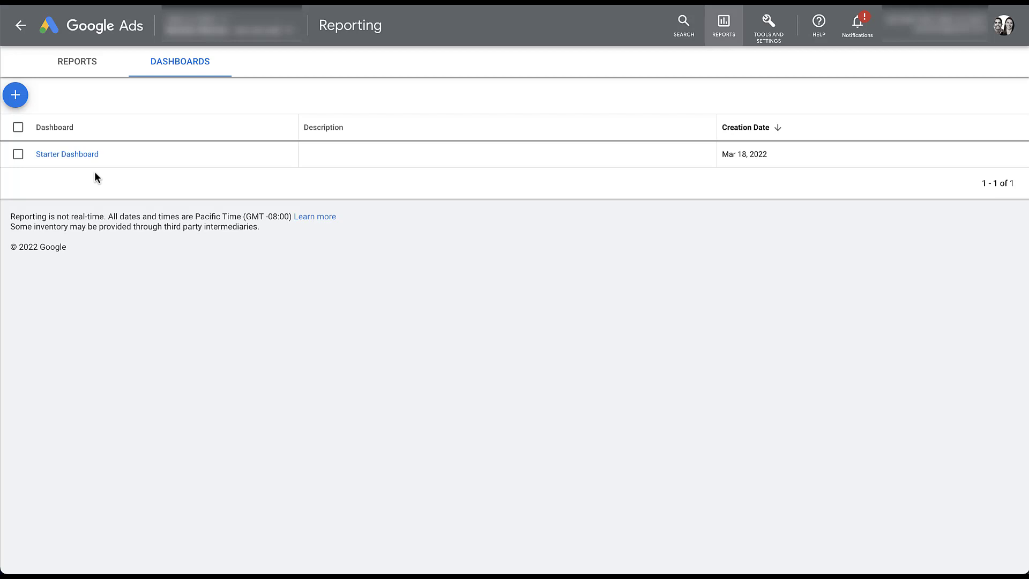
left_click(17, 154)
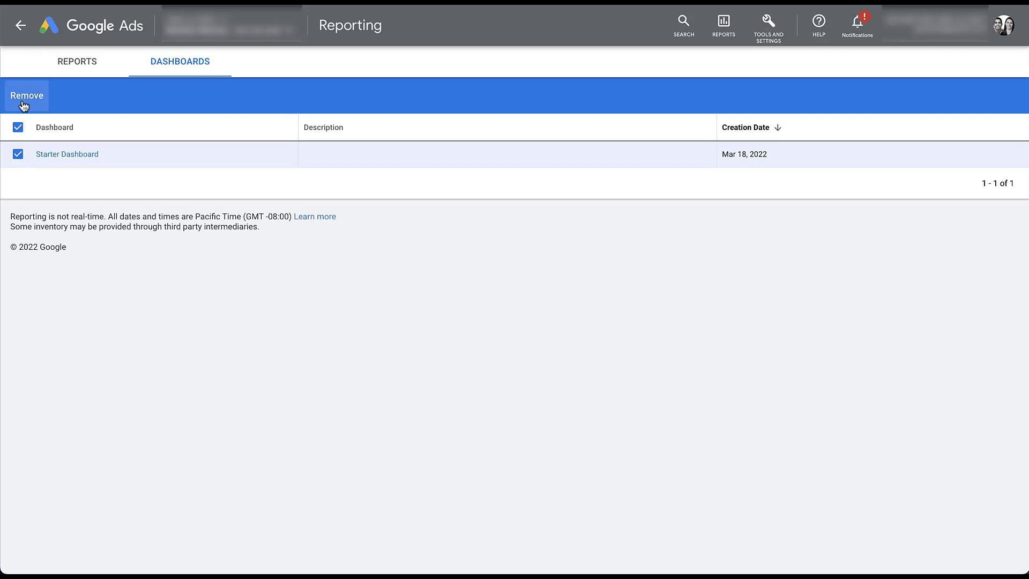
left_click(17, 155)
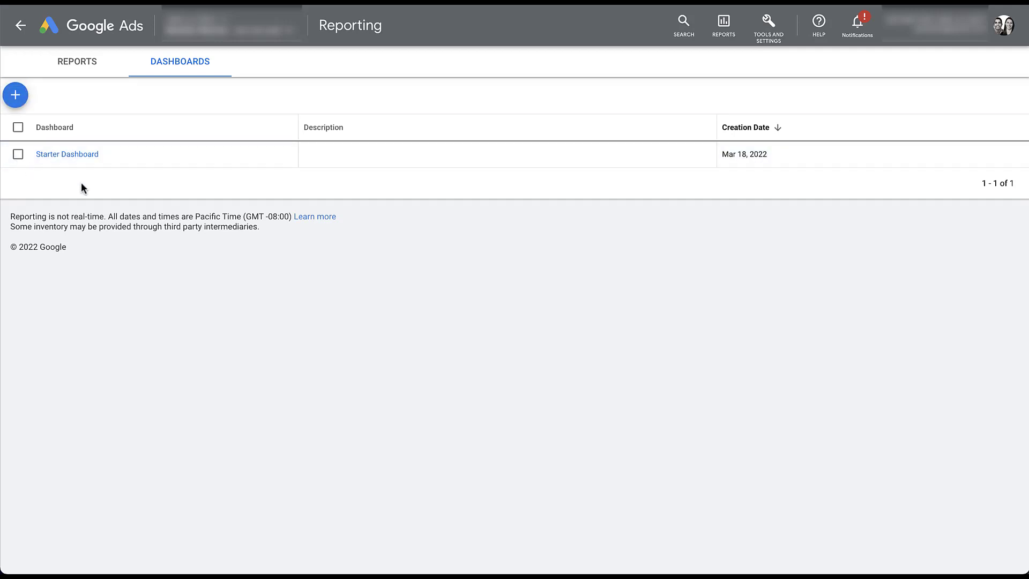
left_click(82, 155)
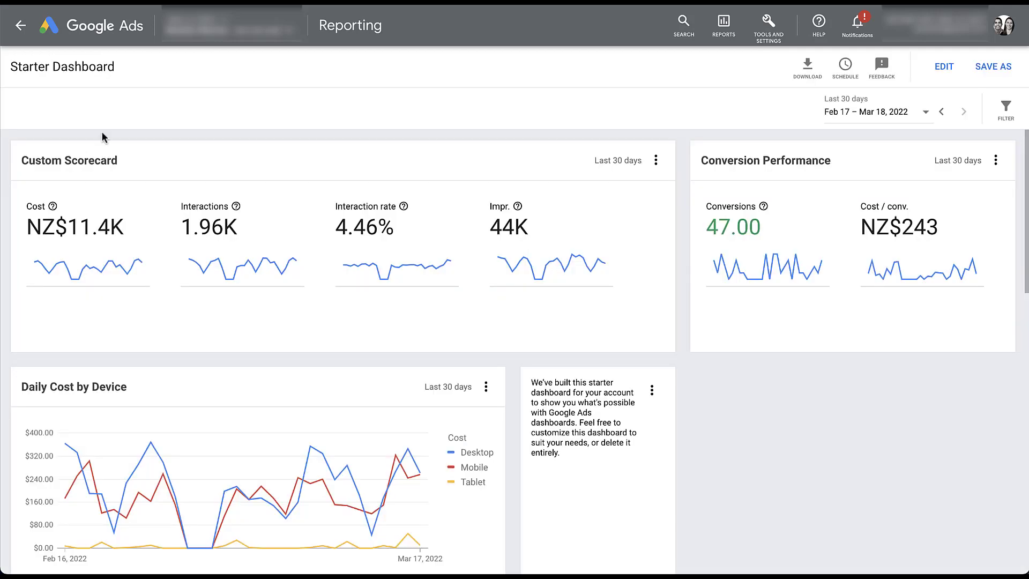
Open the schedule settings for Starter Dashboard and check which recipients the report can be shared with.
left_click(799, 82)
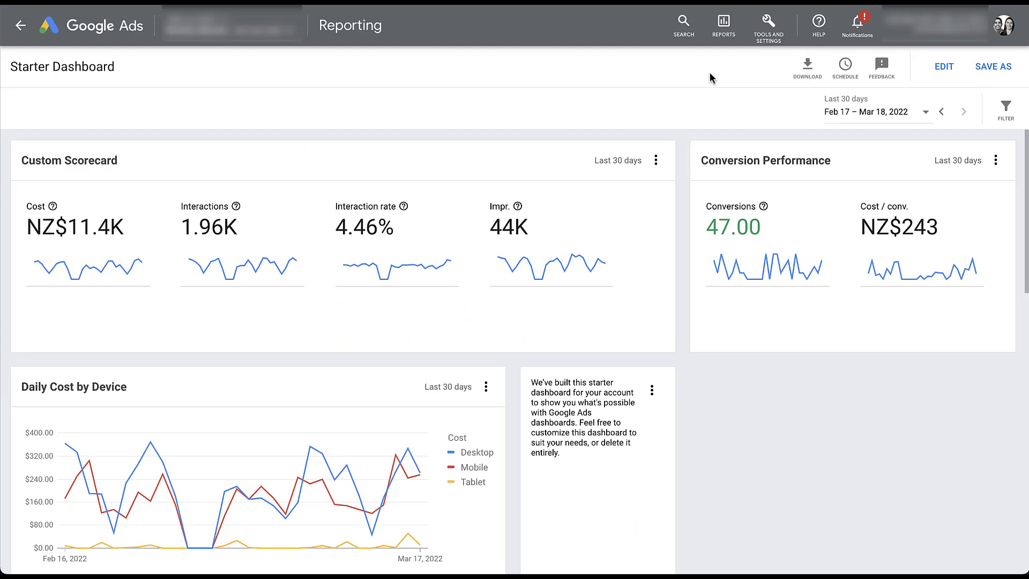
left_click(845, 72)
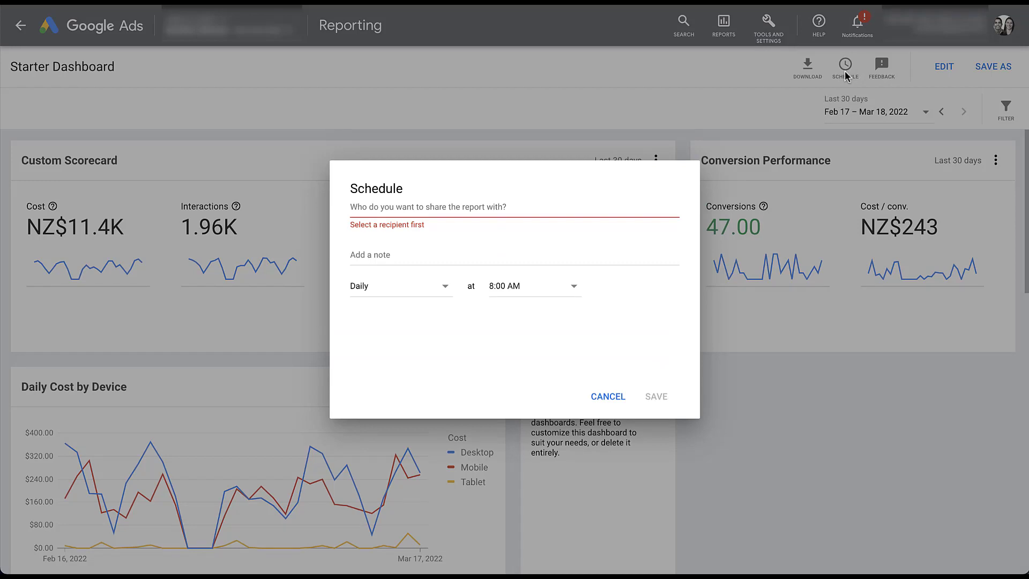
left_click(507, 206)
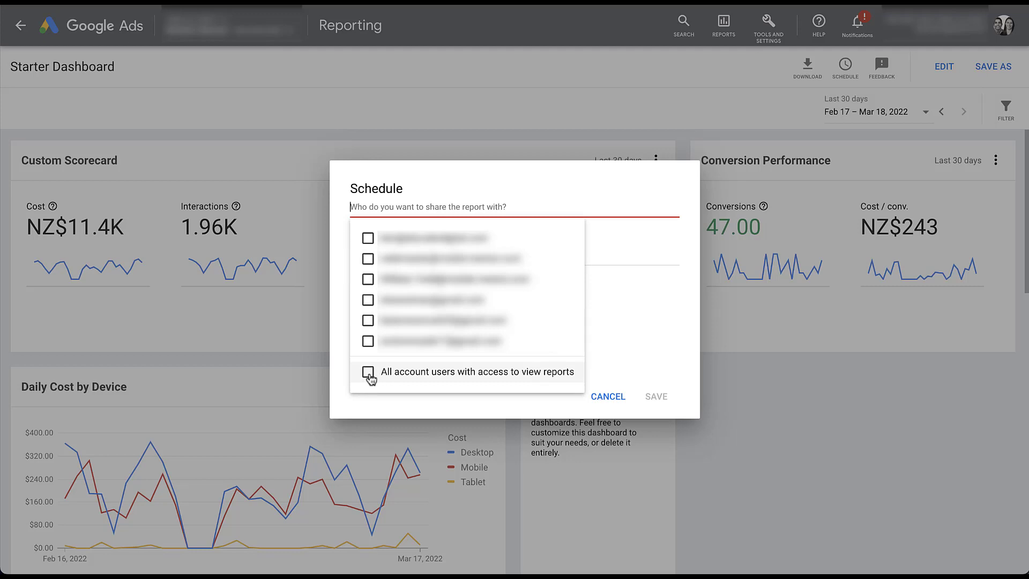
left_click(342, 369)
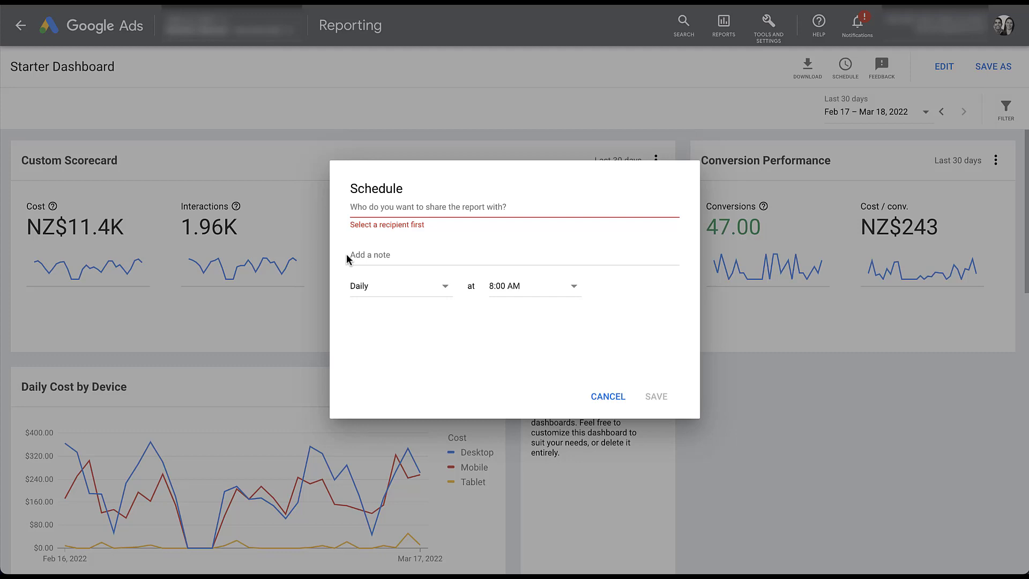
Review the frequency and time-of-day options for scheduled delivery, and close the schedule settings without saving.
left_click(447, 293)
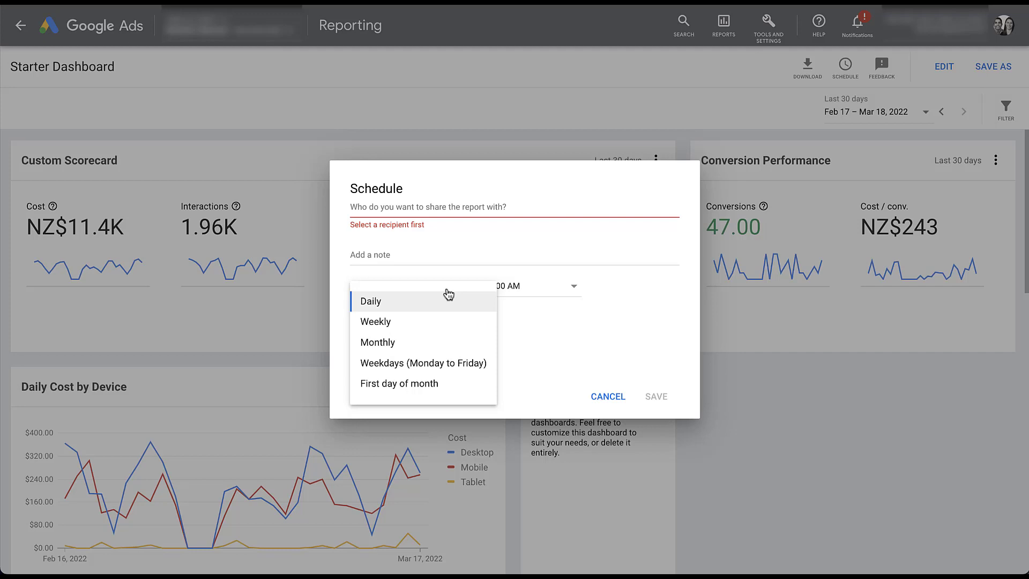
mouse_move(455, 394)
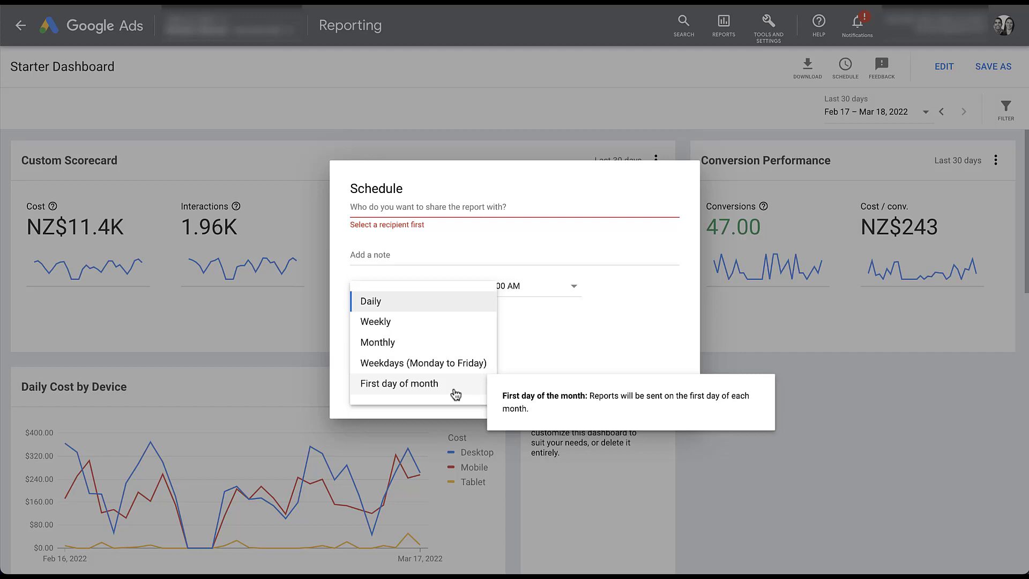
left_click(553, 324)
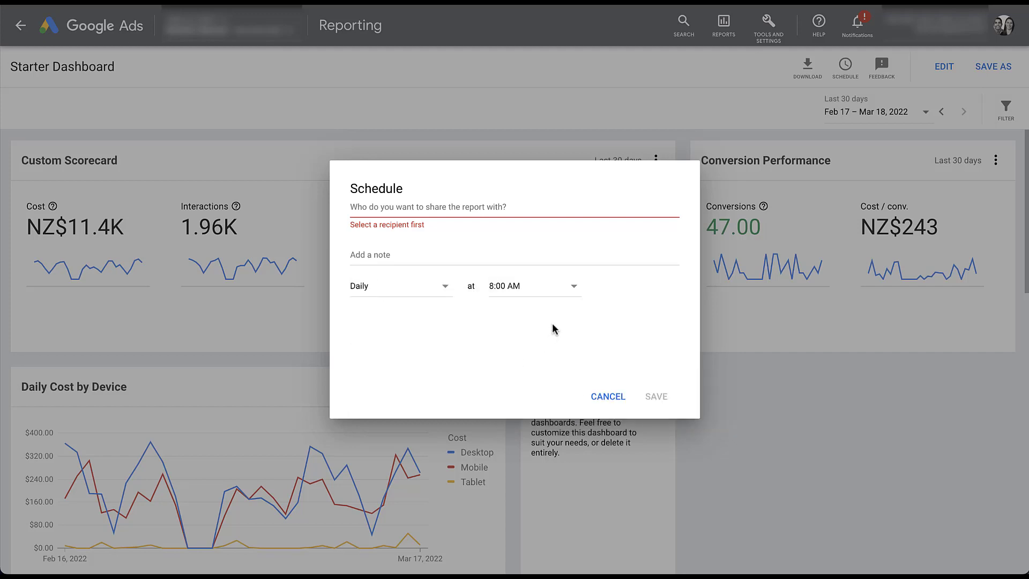
left_click(577, 291)
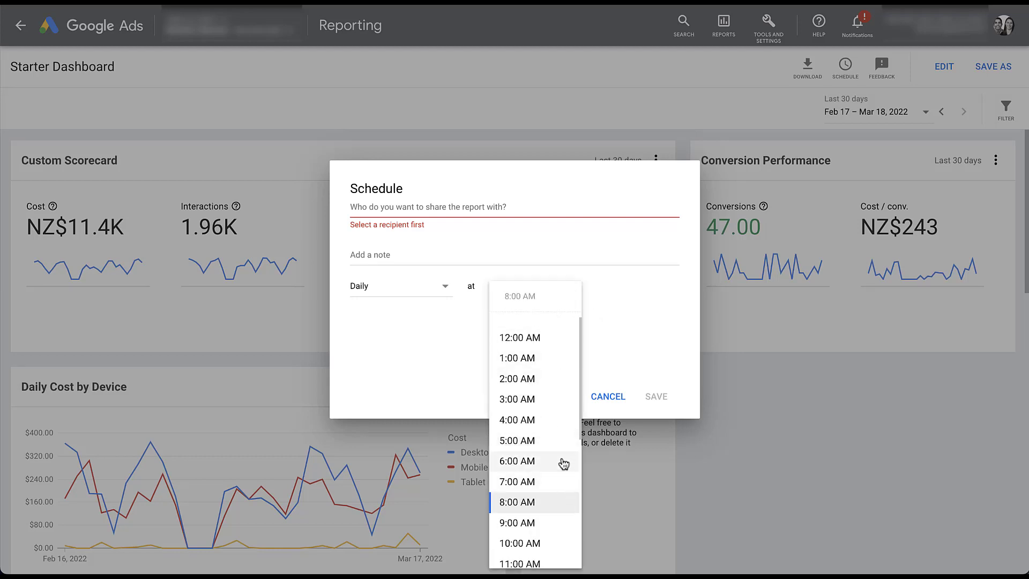
scroll(560, 405, "down", 1)
scroll(561, 406, "down", 3)
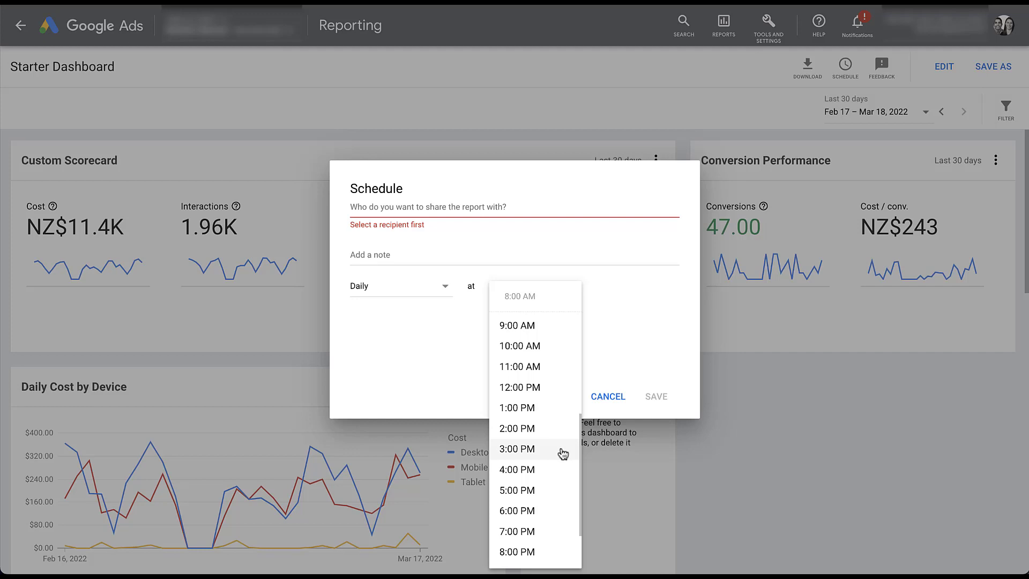
left_click(621, 340)
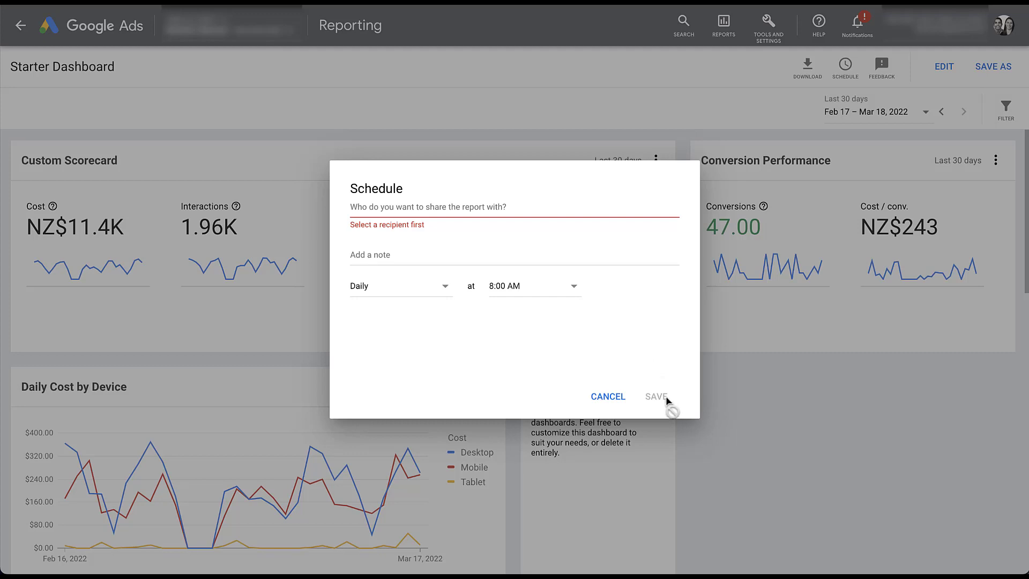
left_click(605, 398)
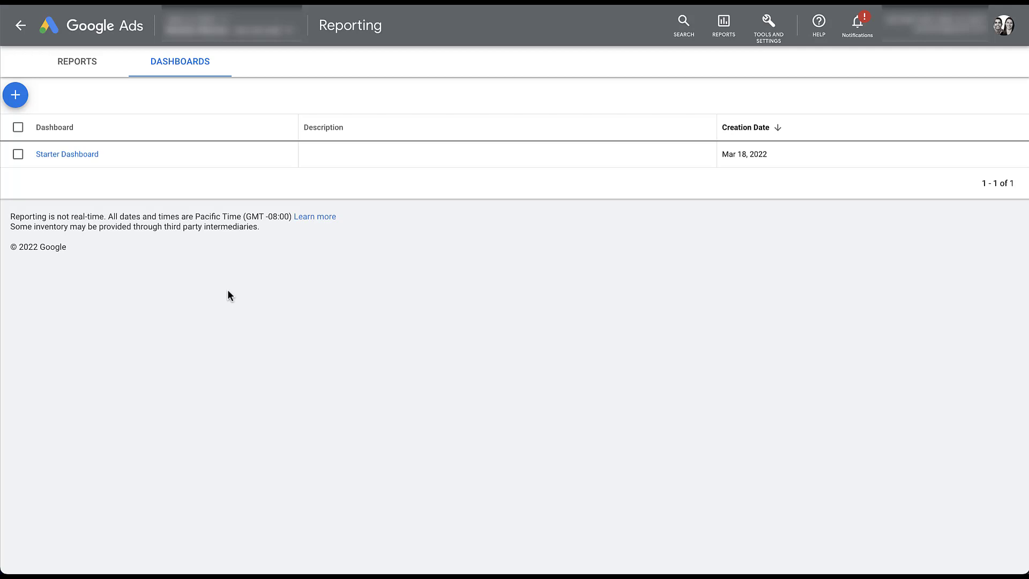
Start a new blank dashboard from the list of dashboards.
left_click(16, 95)
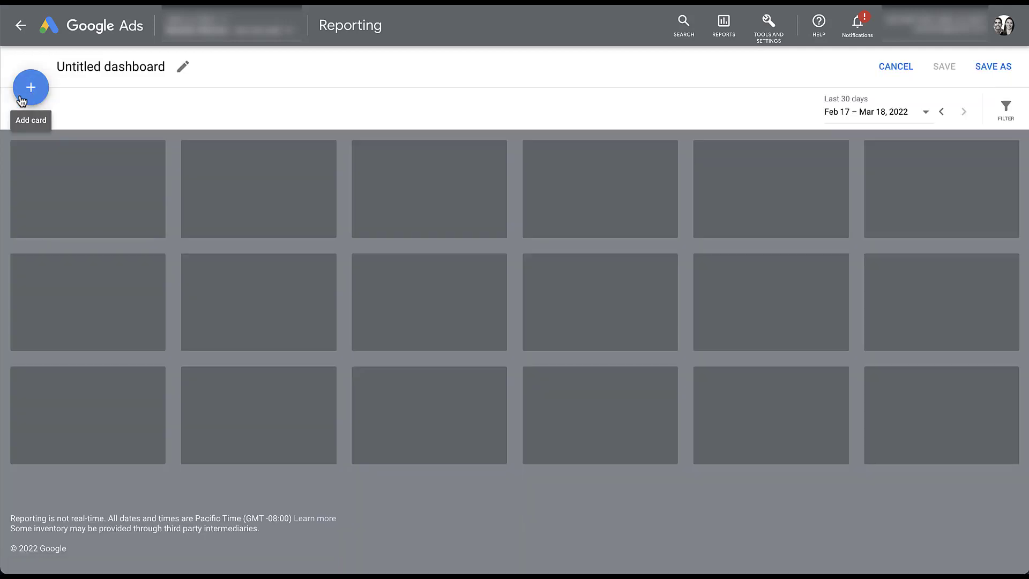